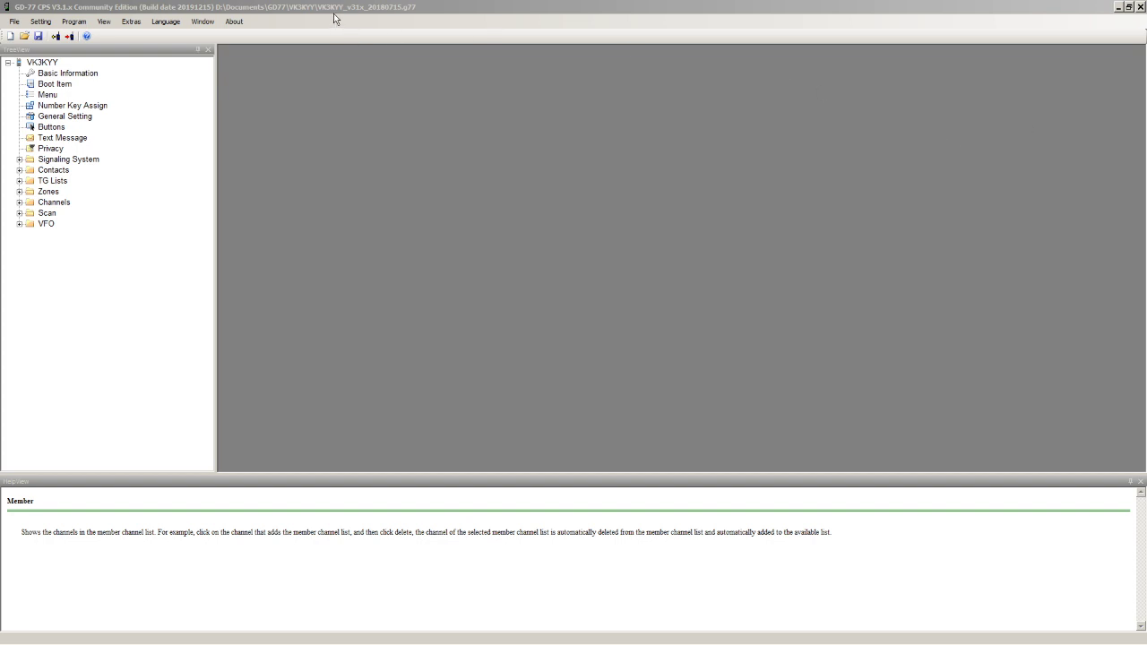
Expand the channel list and examine the separate digital RGL channels from RGL:1-8 through RGL:2-3807.
{"action": "left_click", "coordinate": [19, 202]}
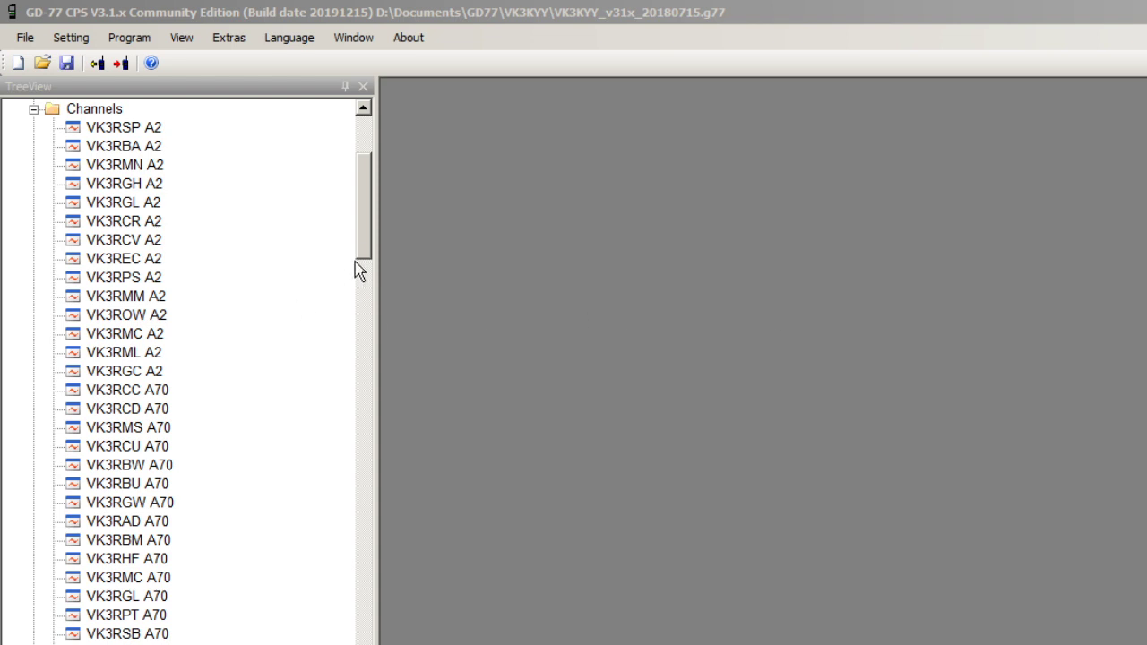
{"action": "mouse_move", "coordinate": [366, 236]}
{"action": "left_mouse_down"}
{"action": "mouse_move", "coordinate": [367, 246]}
{"action": "mouse_move", "coordinate": [375, 216]}
{"action": "left_mouse_up"}
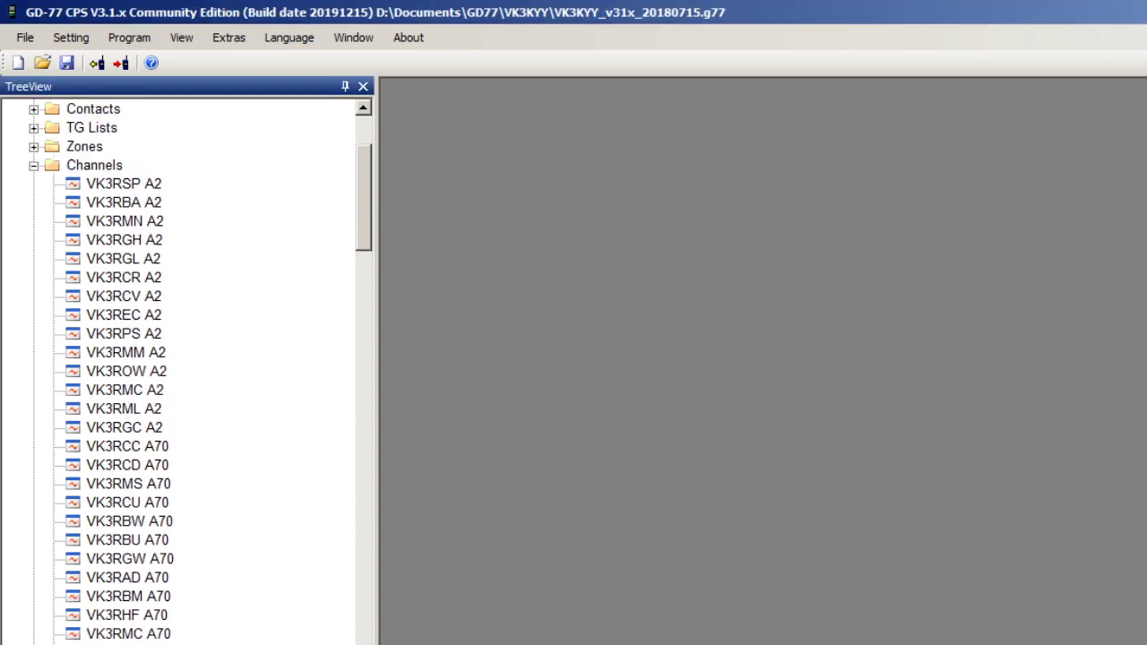
{"action": "left_click_drag", "start_coordinate": [371, 205], "coordinate": [365, 292]}
{"action": "left_click", "coordinate": [118, 187]}
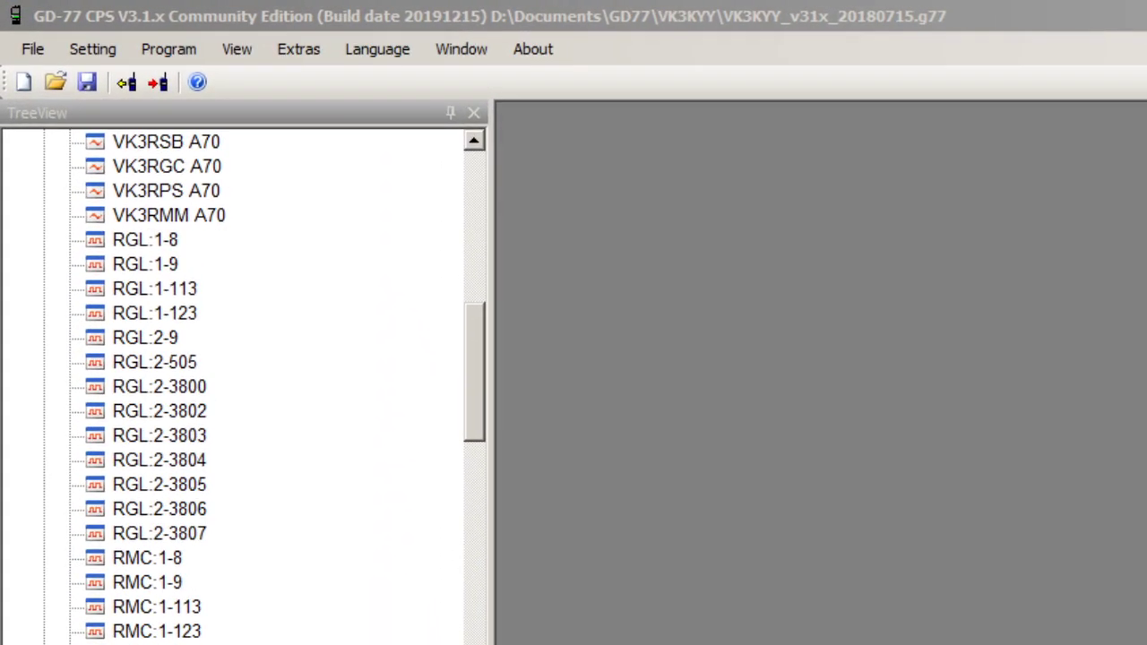
{"action": "left_click", "coordinate": [169, 244]}
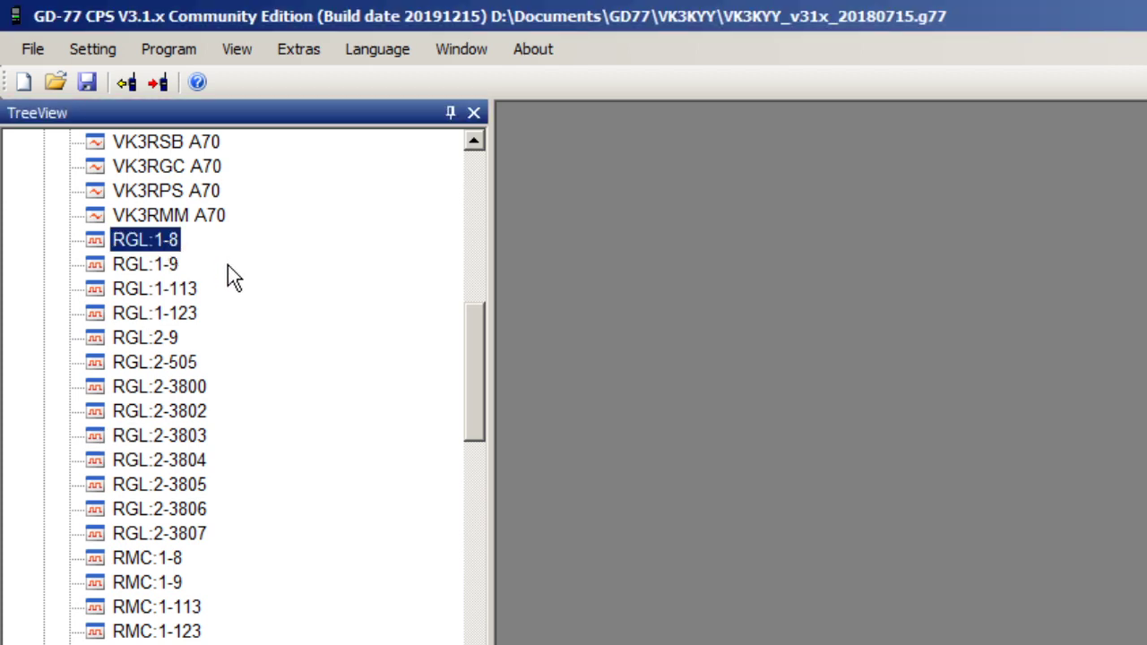
{"action": "left_click", "coordinate": [163, 267]}
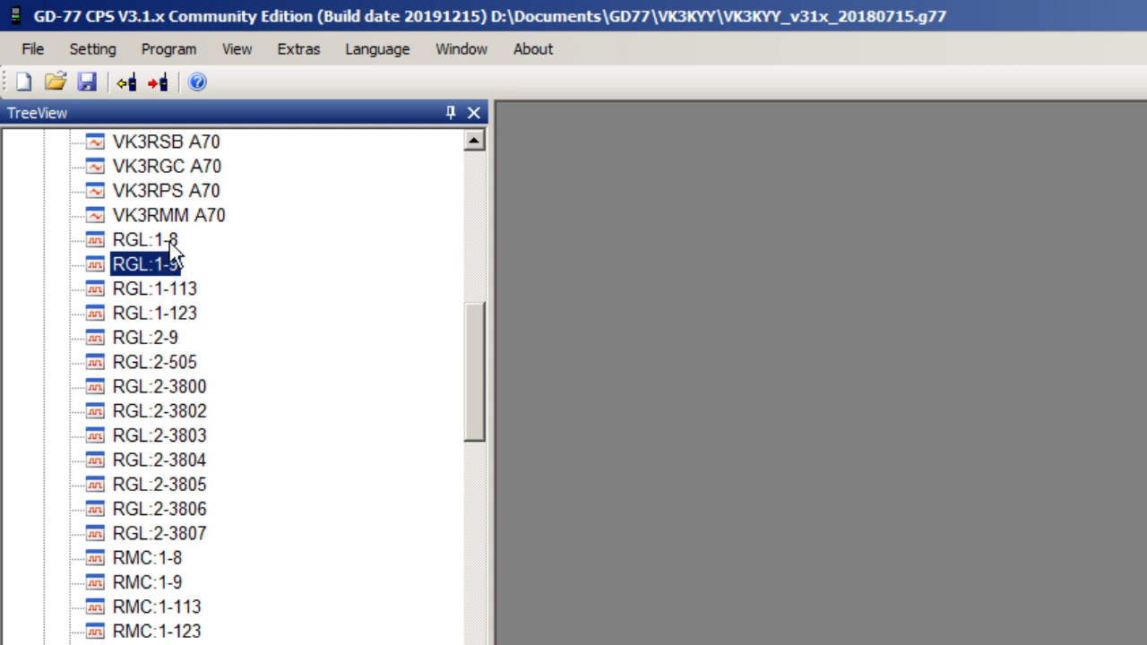
{"action": "left_click", "coordinate": [172, 254]}
{"action": "left_click", "coordinate": [190, 535]}
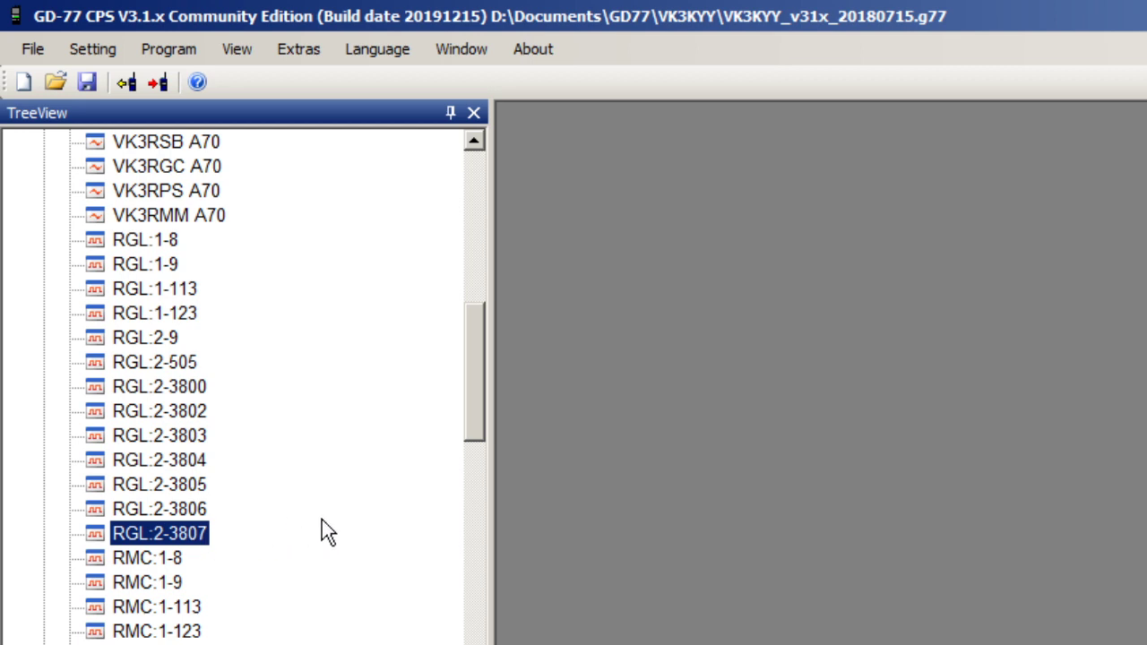
{"action": "left_click", "coordinate": [174, 240]}
{"action": "left_click", "coordinate": [172, 266]}
{"action": "left_click", "coordinate": [172, 290]}
{"action": "left_click", "coordinate": [173, 313]}
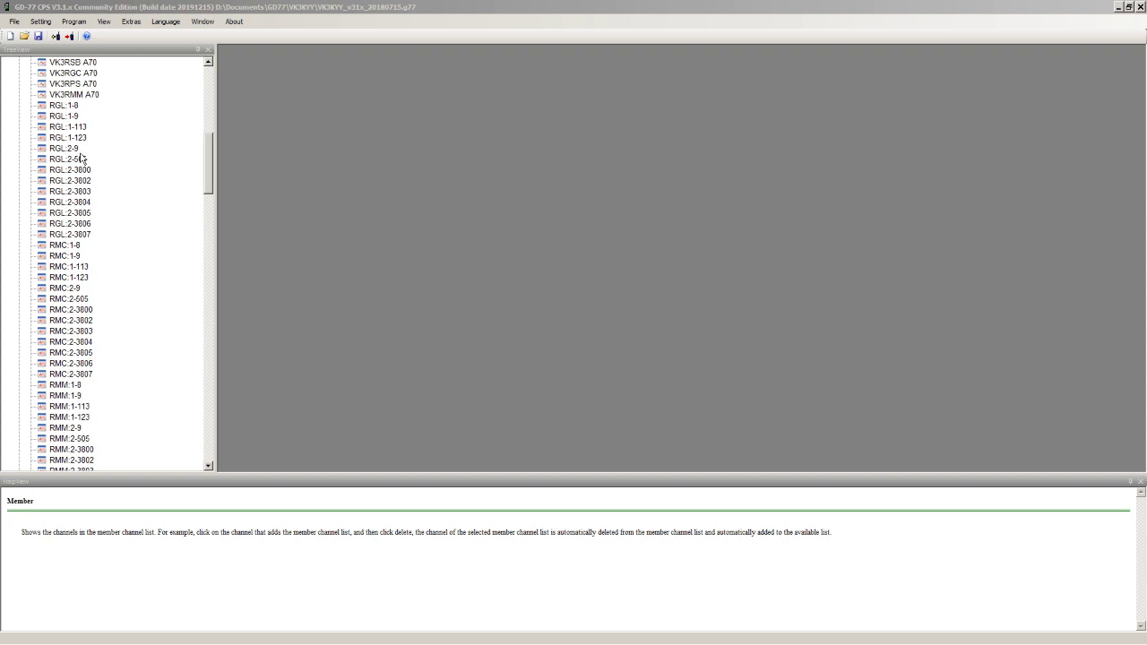
Open channel RGL:2-505, advance to RGL:2-3802, and examine the Repeater Slot and Contact settings.
{"action": "double_click", "coordinate": [71, 163]}
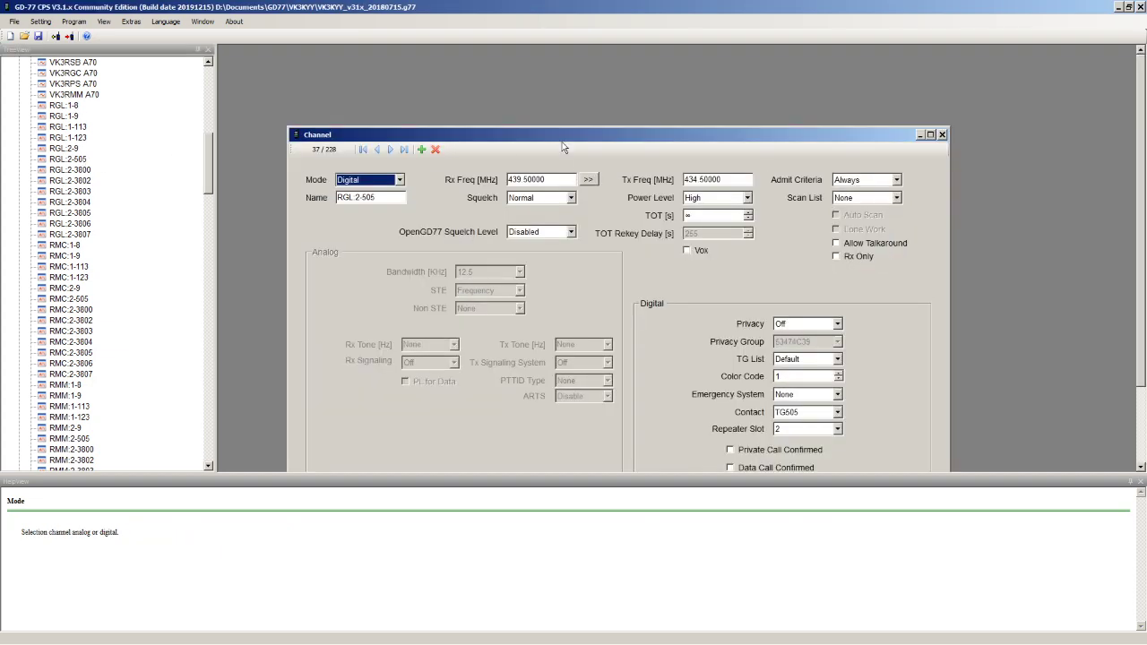
{"action": "left_click_drag", "start_coordinate": [566, 136], "coordinate": [529, 57]}
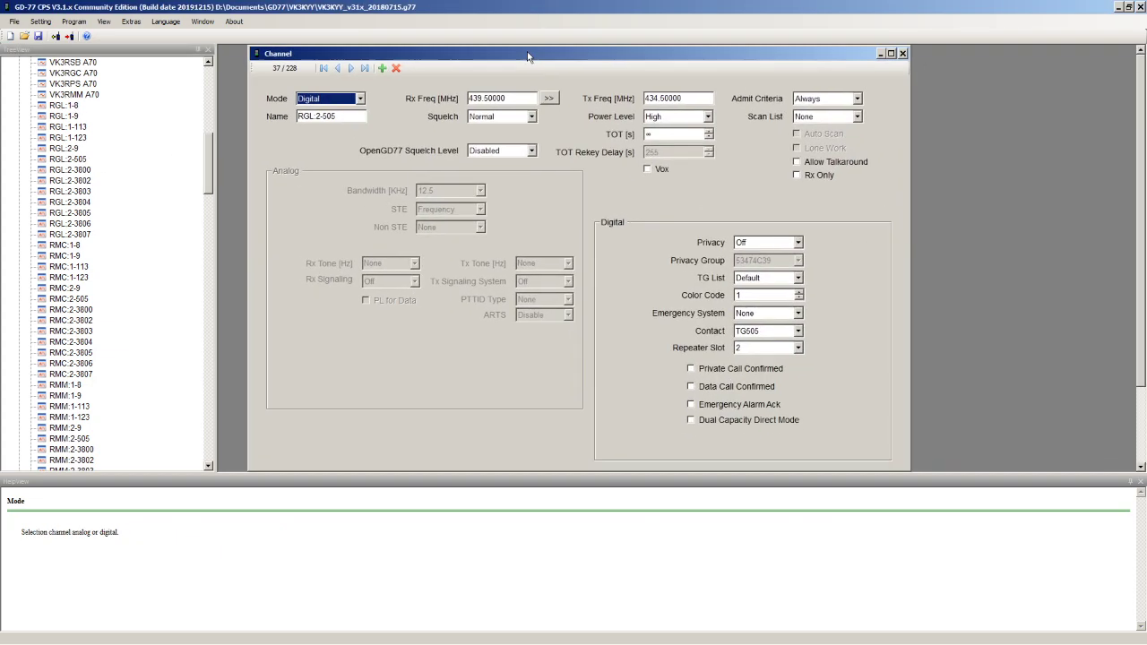
{"action": "left_click", "coordinate": [350, 68]}
{"action": "left_click", "coordinate": [350, 68]}
{"action": "left_click", "coordinate": [799, 348]}
{"action": "left_click", "coordinate": [800, 351]}
{"action": "left_click", "coordinate": [799, 333]}
{"action": "left_click", "coordinate": [798, 333]}
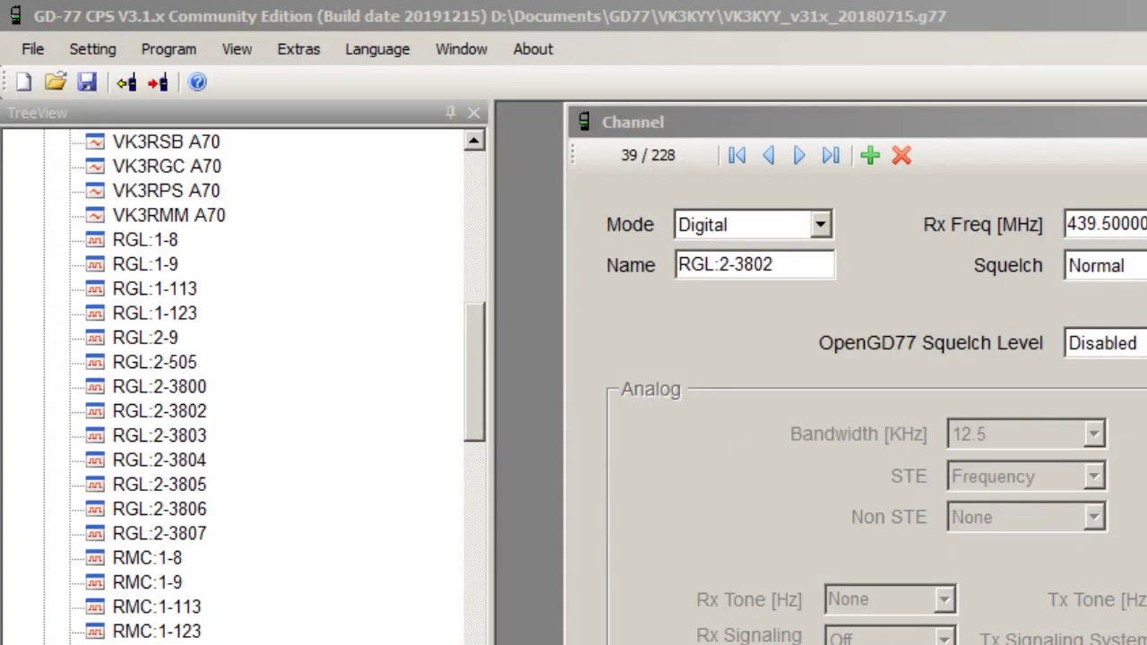
Close the channel details and open the DMR VK3RGL zone to view its member channels.
{"action": "left_click", "coordinate": [146, 240]}
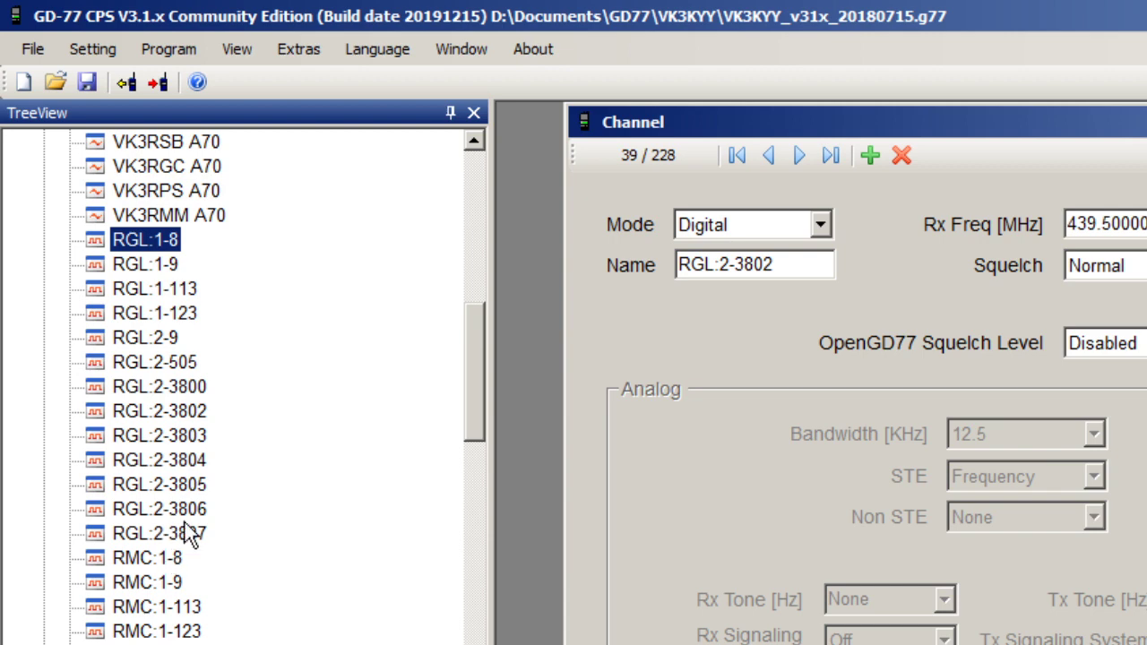
{"action": "double_click", "coordinate": [584, 120]}
{"action": "left_click_drag", "start_coordinate": [471, 404], "coordinate": [472, 242]}
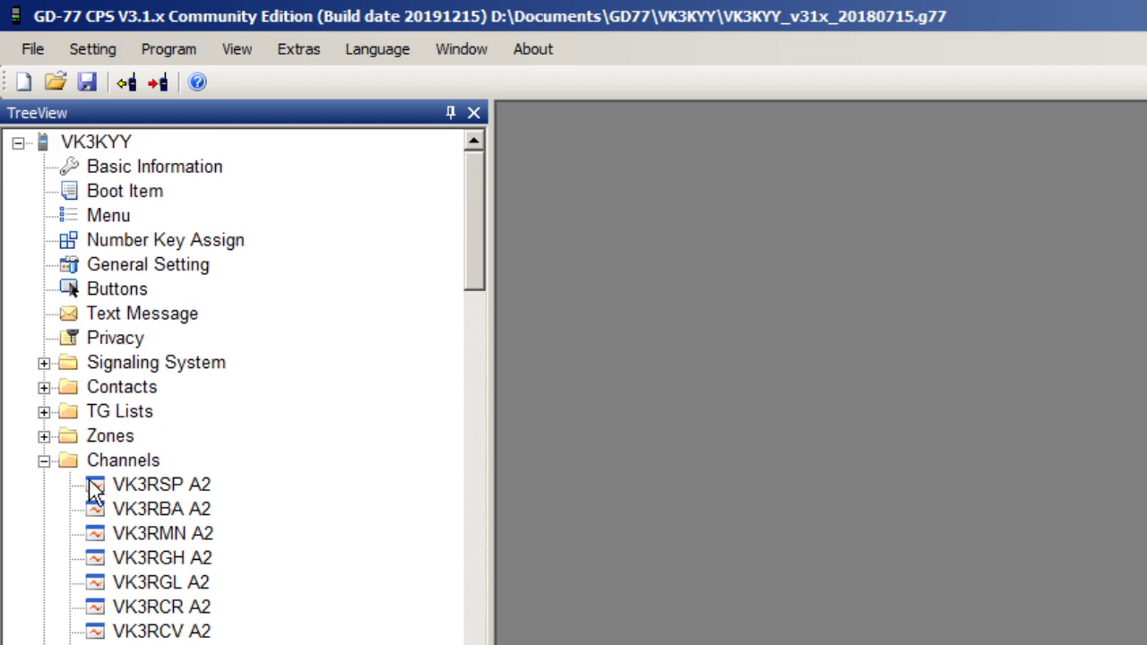
{"action": "left_click", "coordinate": [43, 460]}
{"action": "left_click", "coordinate": [43, 436]}
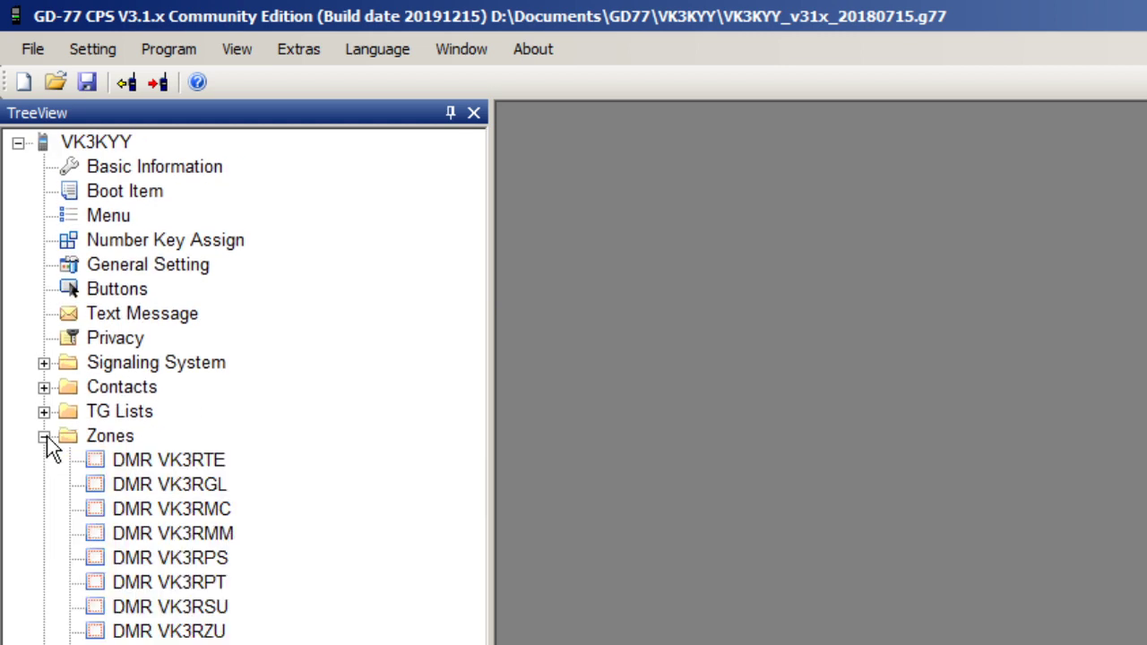
{"action": "left_click", "coordinate": [213, 485]}
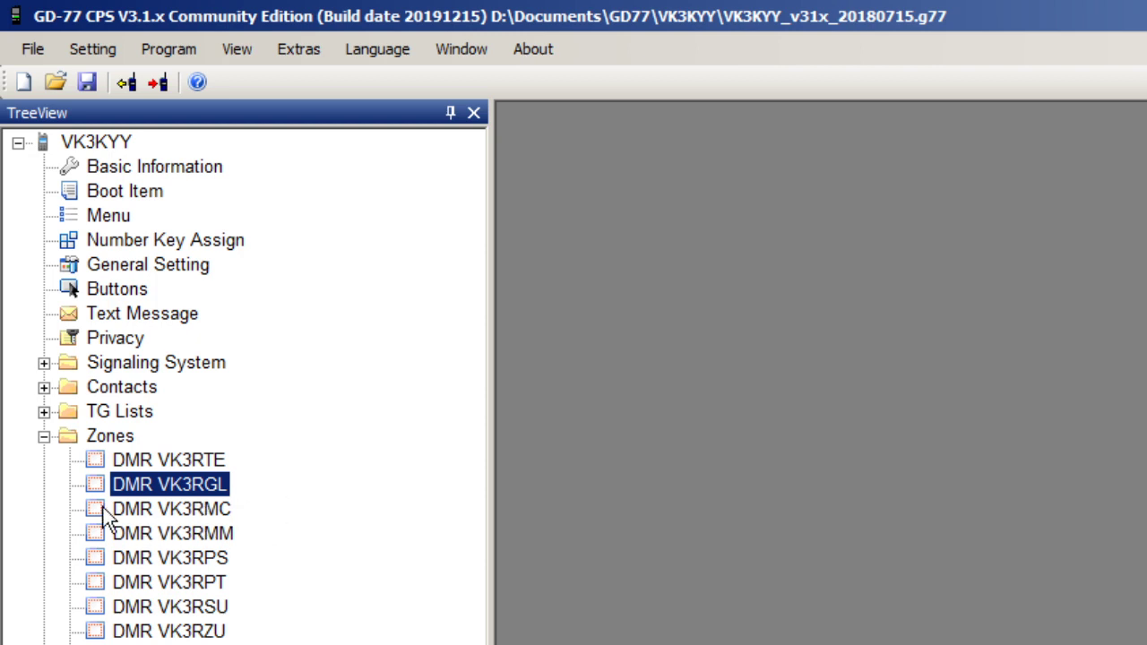
{"action": "double_click", "coordinate": [223, 492]}
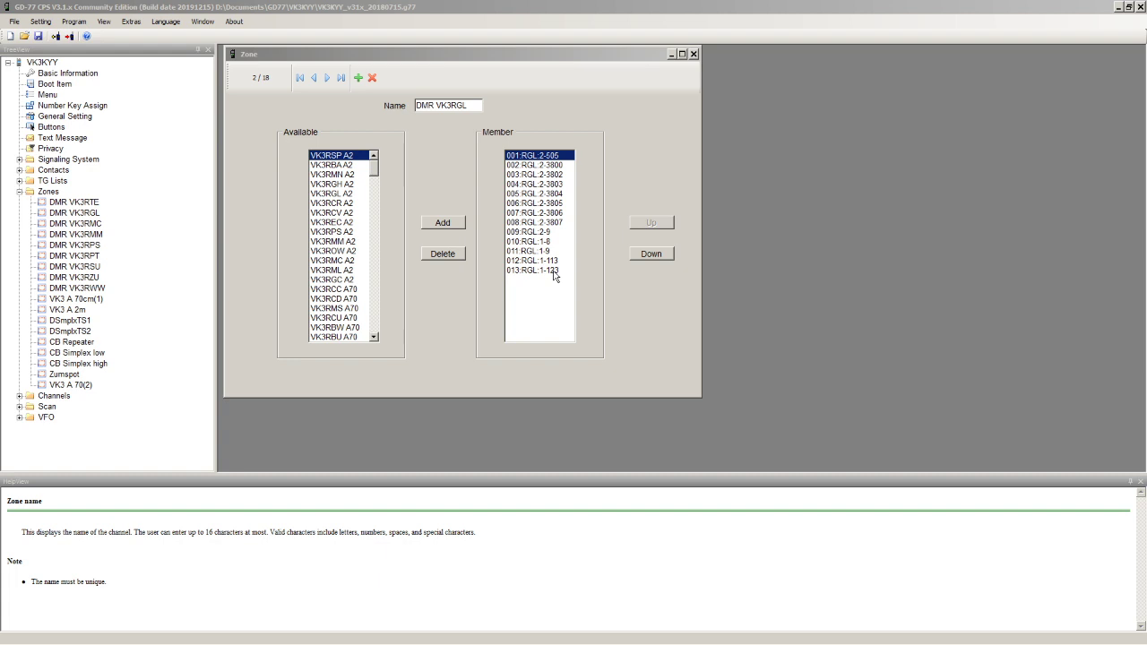
Switch to the OpenGD77 CPS and open the VK3 DMR zone.
{"action": "mouse_move", "coordinate": [196, 638]}
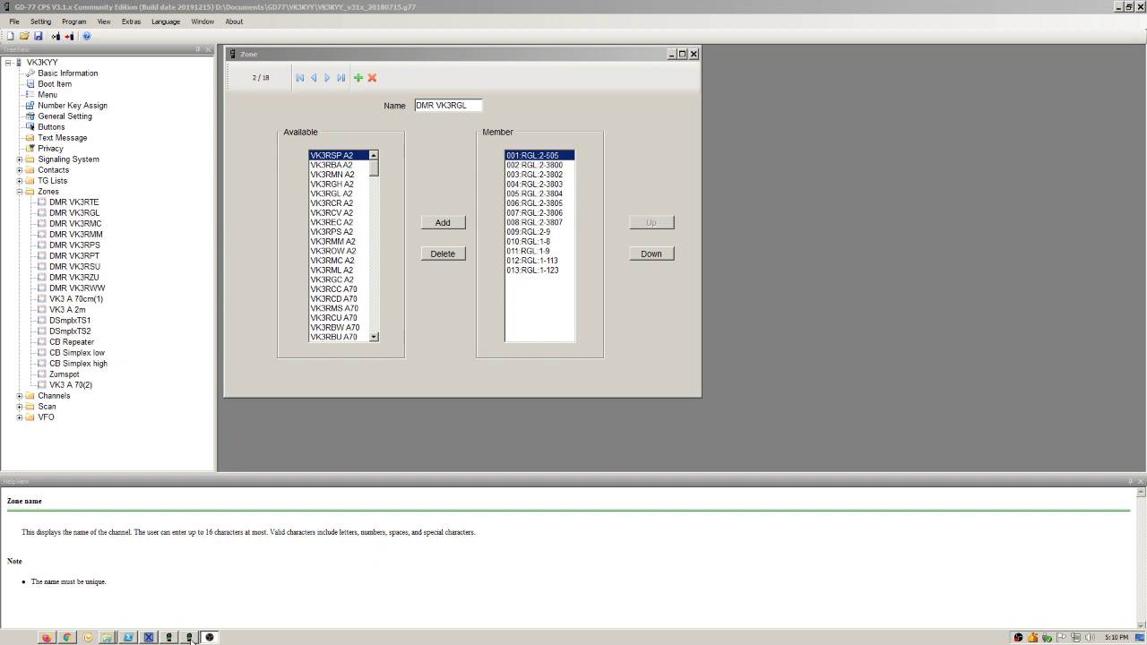
{"action": "left_click", "coordinate": [188, 637]}
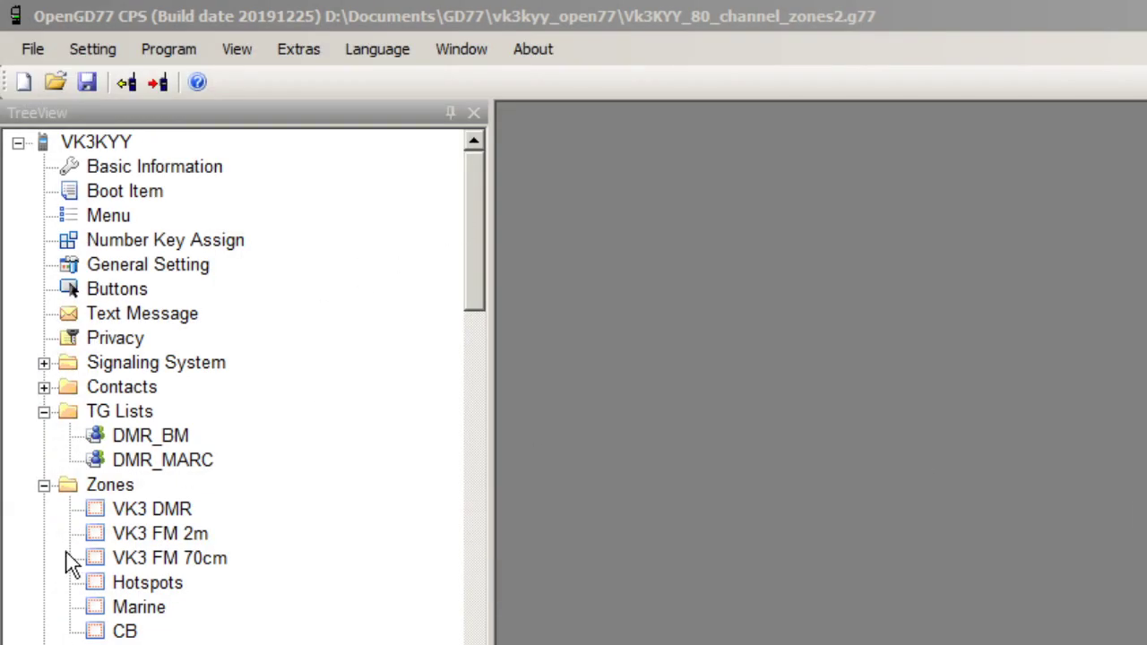
{"action": "left_click_drag", "start_coordinate": [478, 262], "coordinate": [474, 324]}
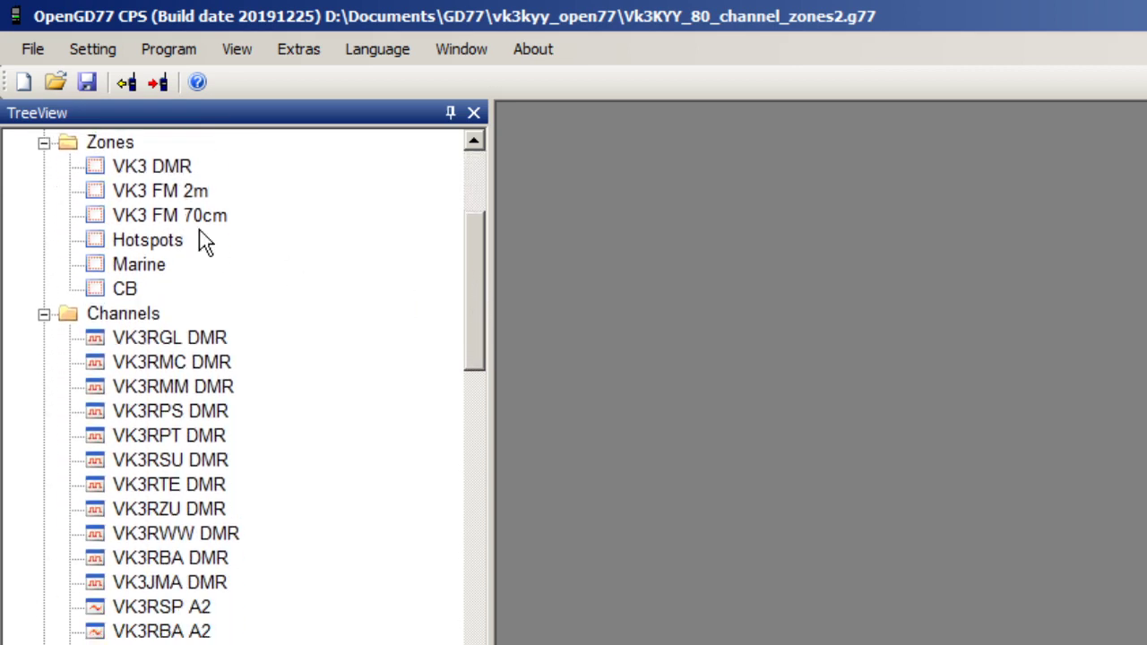
{"action": "double_click", "coordinate": [169, 168]}
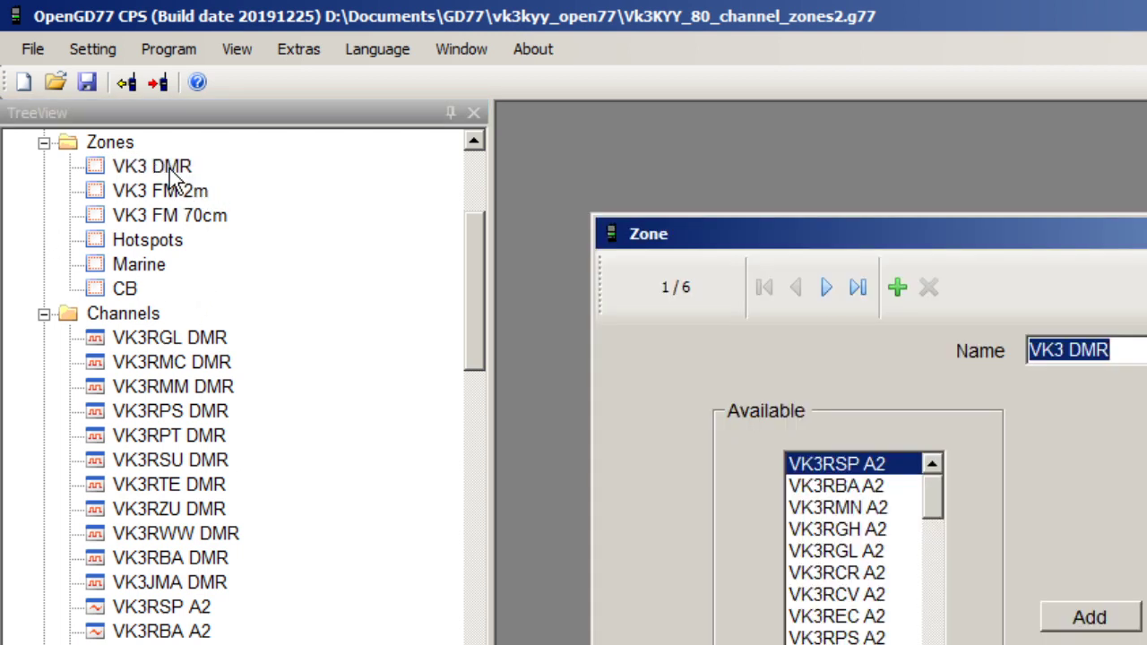
{"action": "left_click_drag", "start_coordinate": [843, 230], "coordinate": [777, 135]}
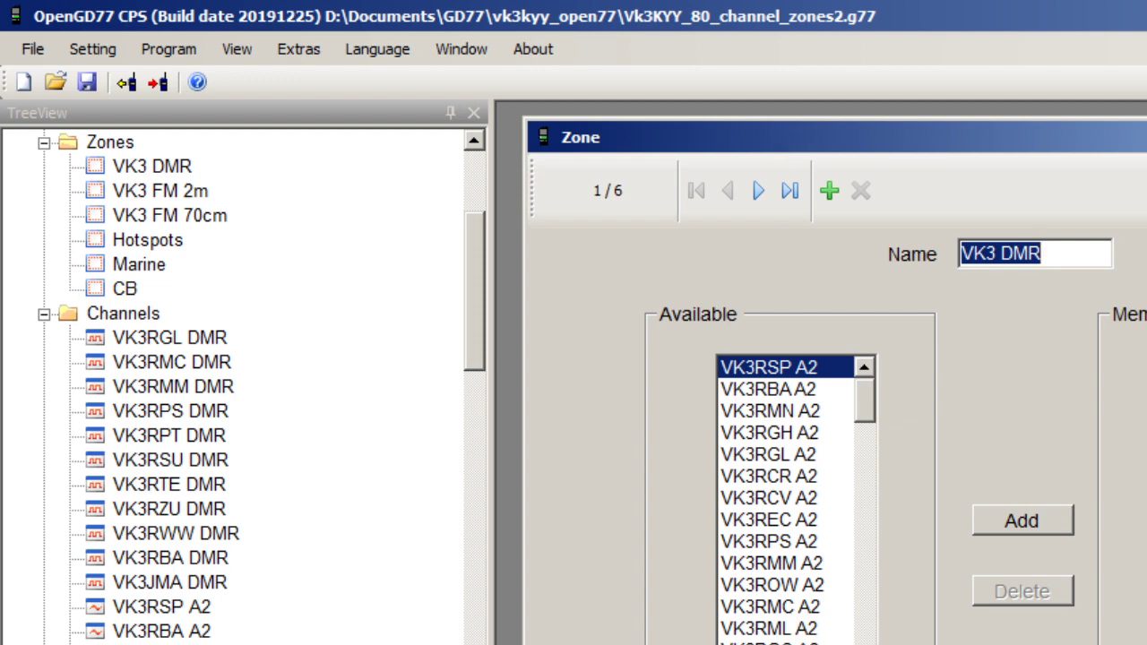
Open the VK3RGL DMR channel and examine the options for its TG List.
{"action": "double_click", "coordinate": [168, 349]}
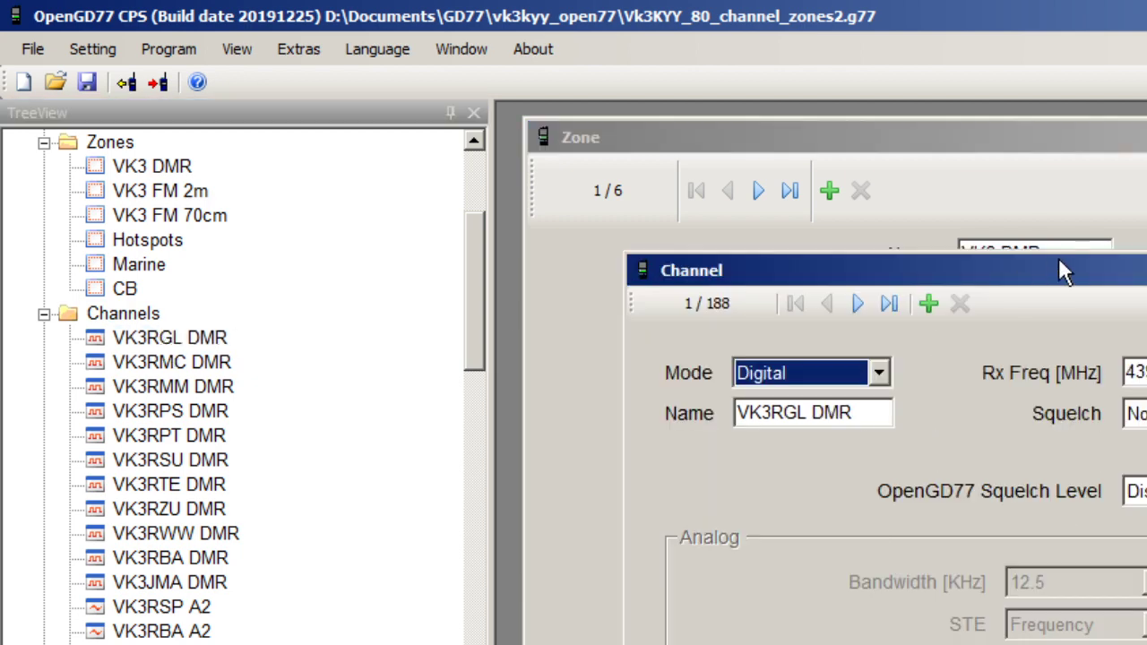
{"action": "left_click_drag", "start_coordinate": [1058, 262], "coordinate": [951, 139]}
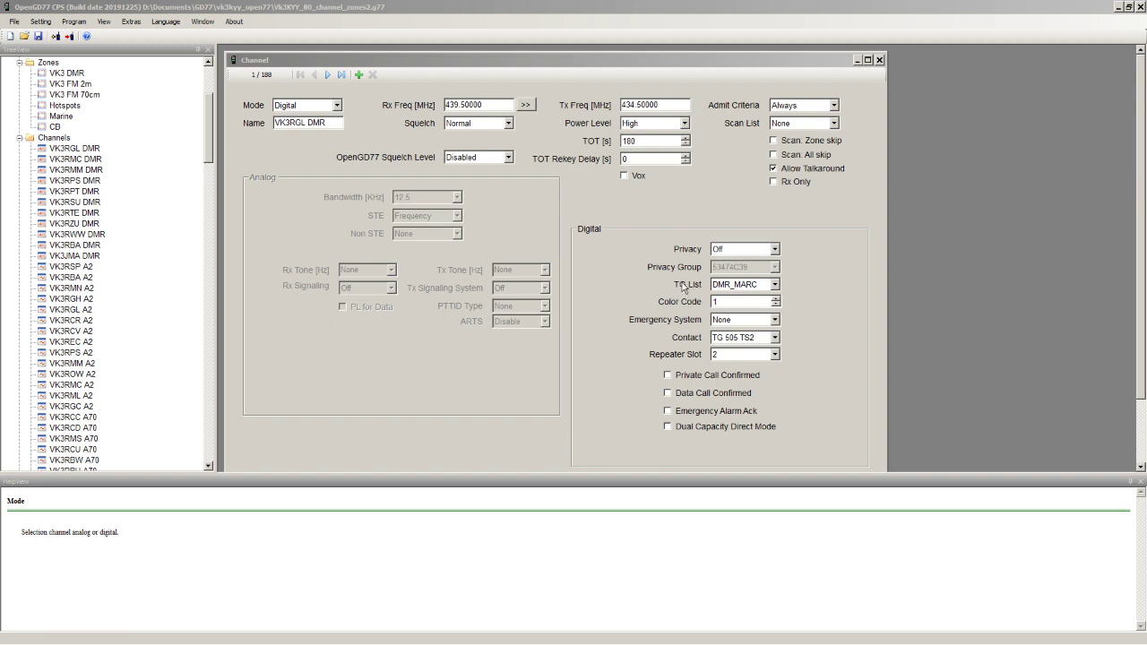
{"action": "left_click", "coordinate": [683, 287]}
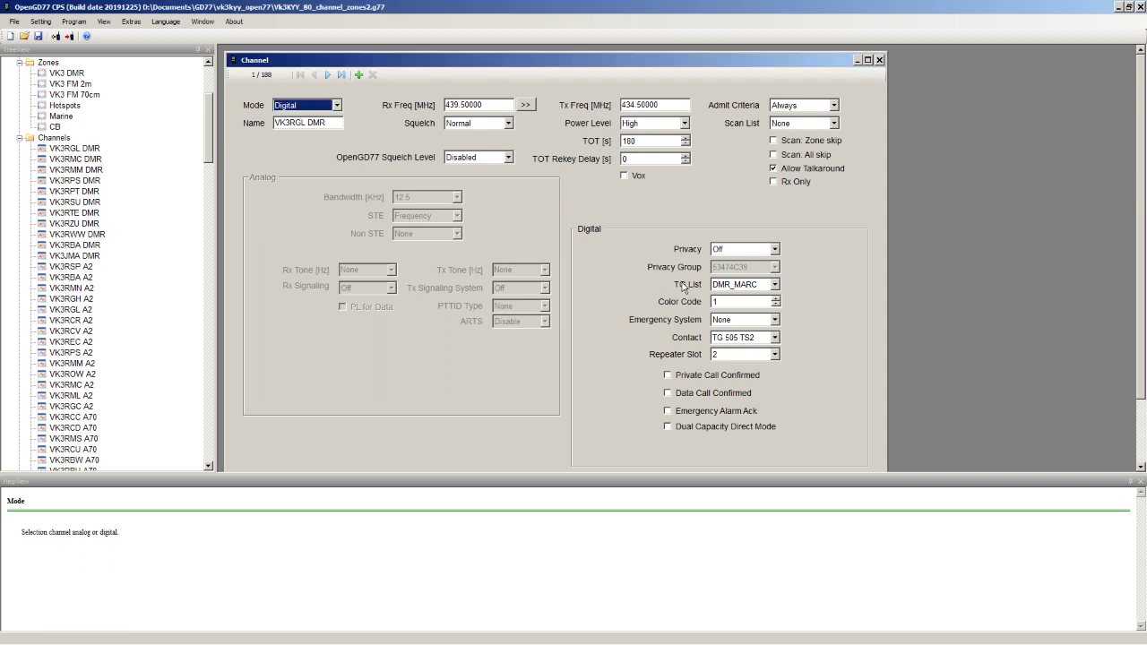
{"action": "left_click", "coordinate": [728, 288]}
{"action": "left_click", "coordinate": [728, 289]}
{"action": "left_click", "coordinate": [727, 288]}
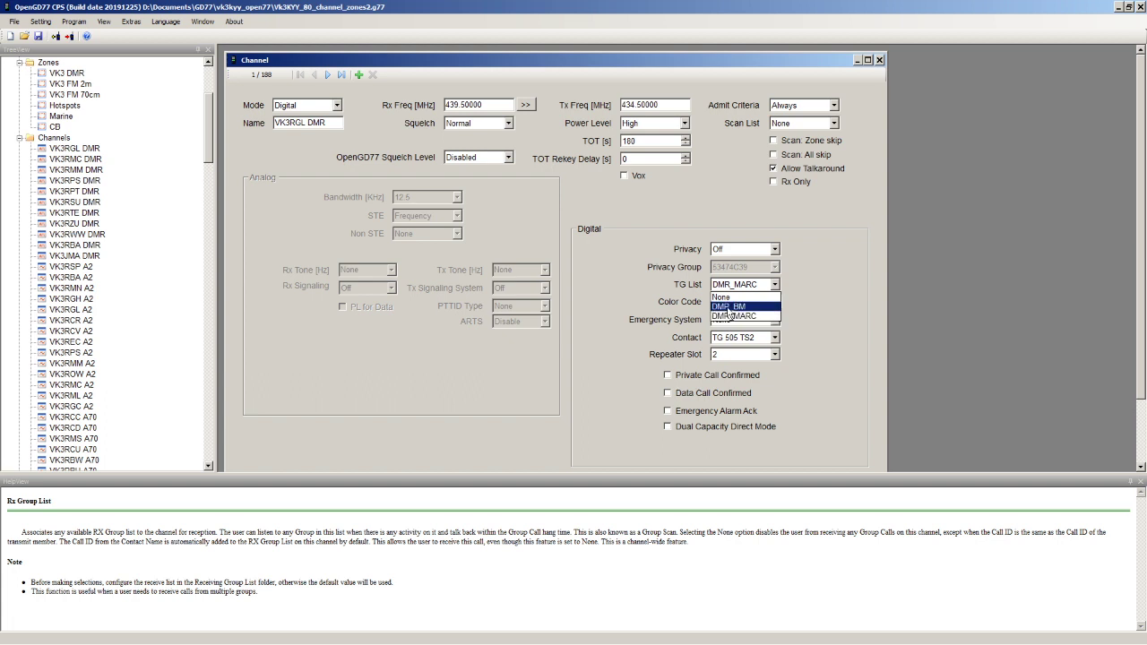
Set the VK3RGL DMR channel's TG List to DMR_BM, and return it to DMR_MARC.
{"action": "left_click", "coordinate": [729, 308]}
{"action": "left_click", "coordinate": [747, 288]}
{"action": "left_click", "coordinate": [739, 316]}
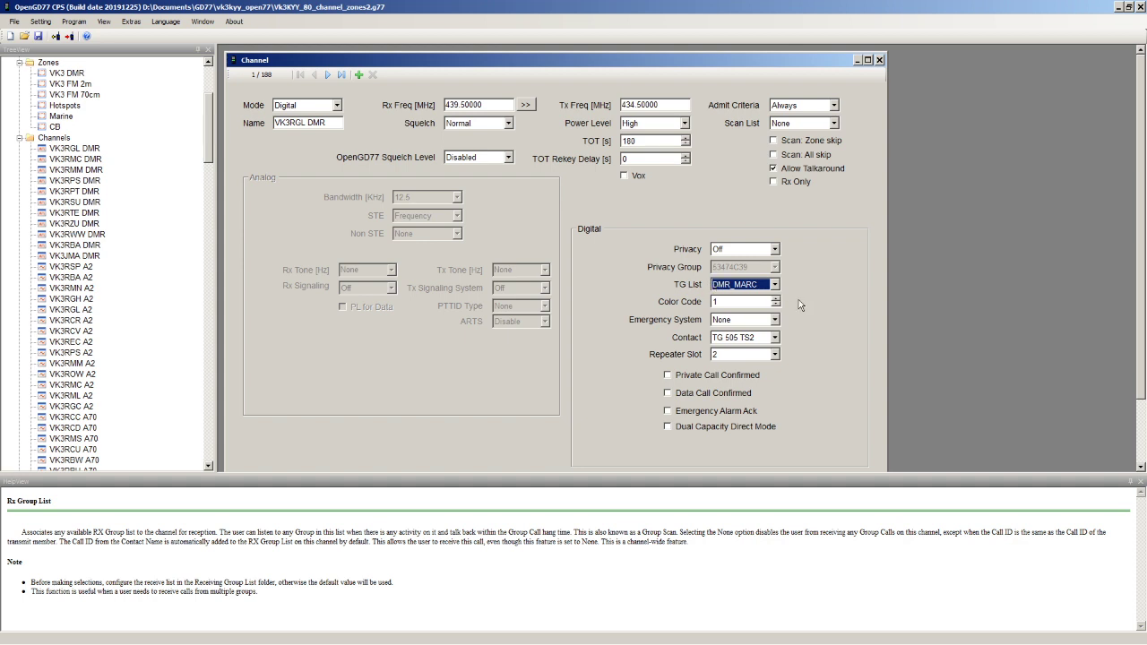
Set the channel's TG List to None and review the Contact choices, keeping TG 505 TS2.
{"action": "left_click", "coordinate": [775, 284]}
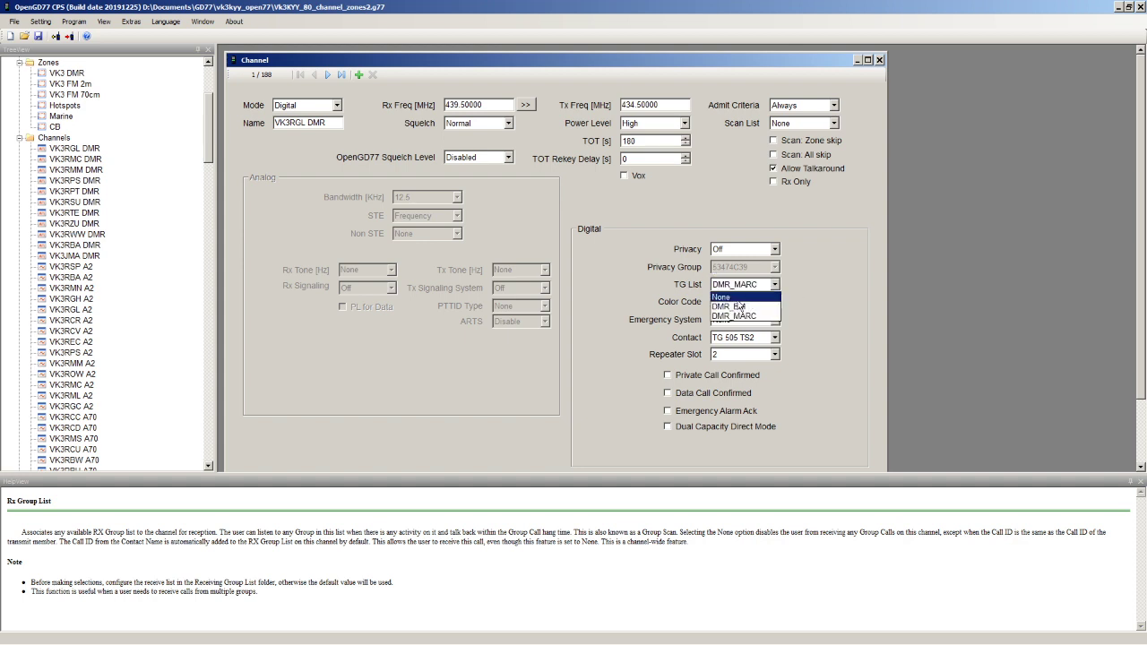
{"action": "left_click", "coordinate": [739, 299]}
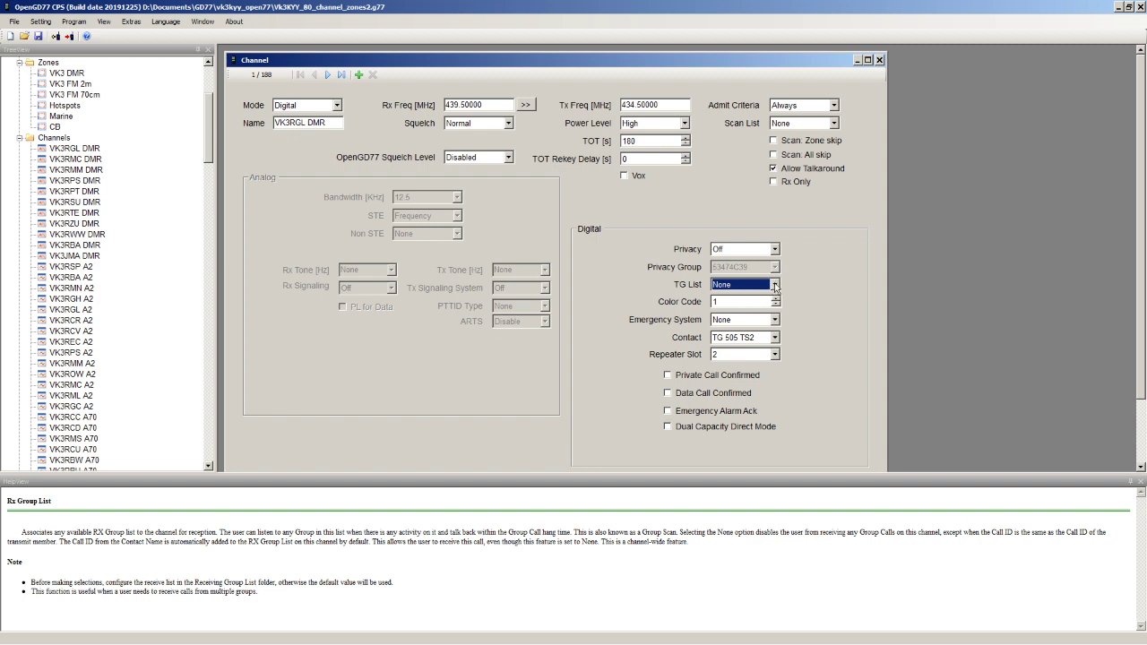
{"action": "left_click", "coordinate": [774, 337]}
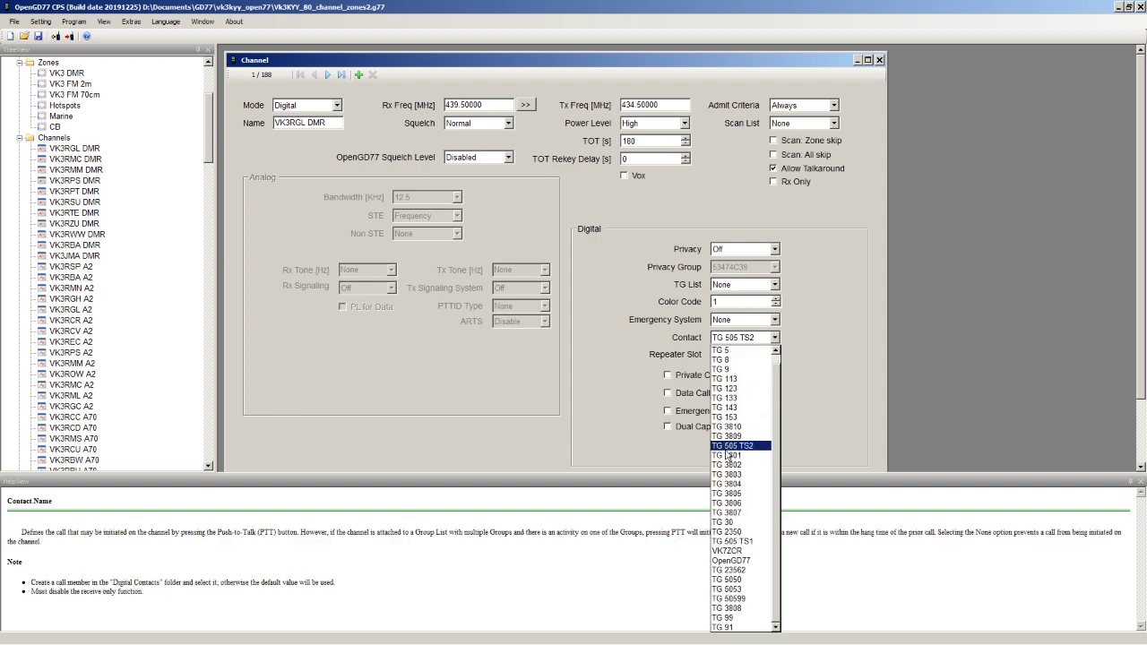
{"action": "left_click", "coordinate": [727, 454]}
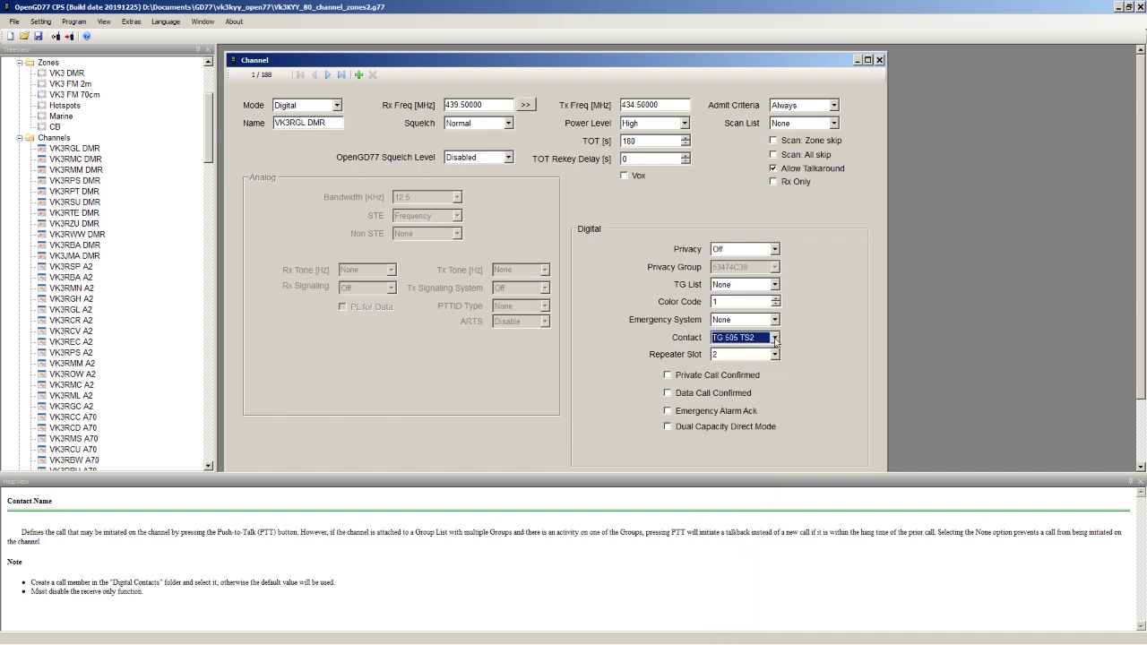
Set the VK3RGL DMR channel's TG List to DMR_MARC.
{"action": "left_click", "coordinate": [775, 284]}
{"action": "left_click", "coordinate": [775, 284]}
{"action": "left_click", "coordinate": [775, 284]}
{"action": "left_click", "coordinate": [775, 284]}
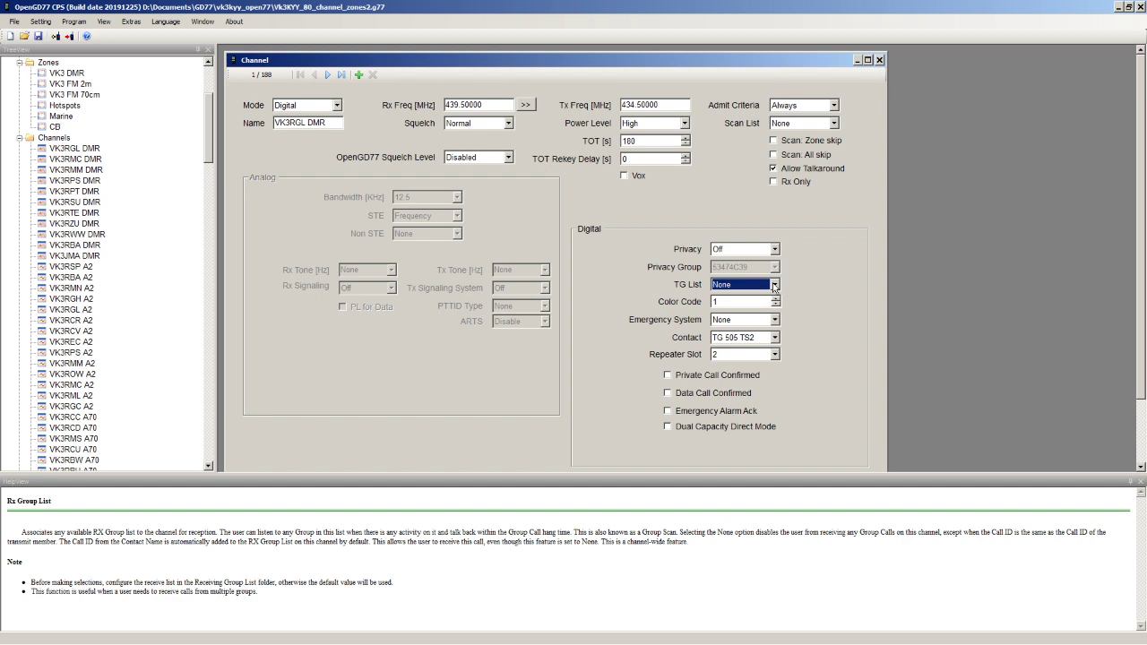
{"action": "left_click", "coordinate": [774, 285]}
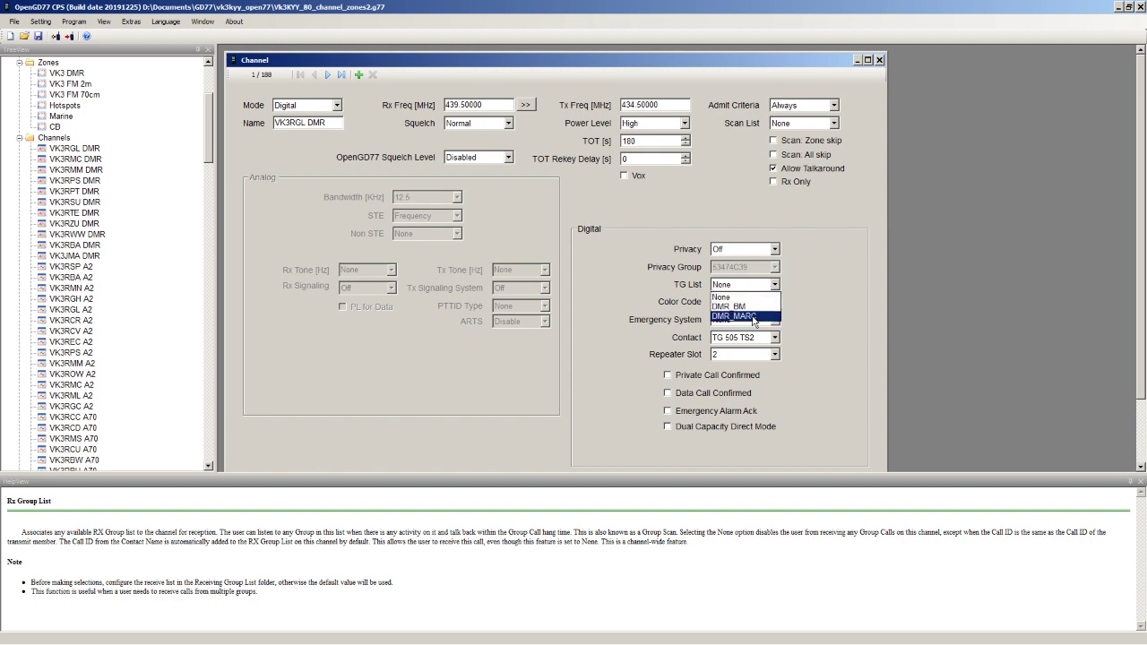
{"action": "left_click", "coordinate": [754, 317]}
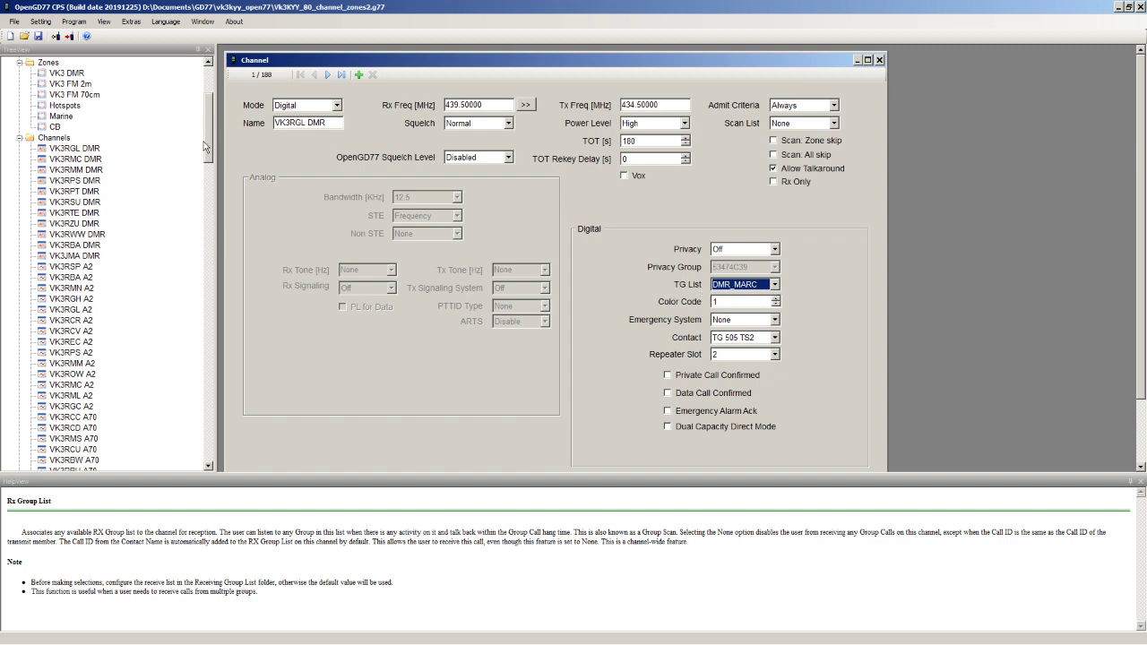
Open the DMR_MARC talk group list to view its member talk groups.
{"action": "scroll", "coordinate": [206, 144], "scroll_direction": "up", "scroll_amount": 5}
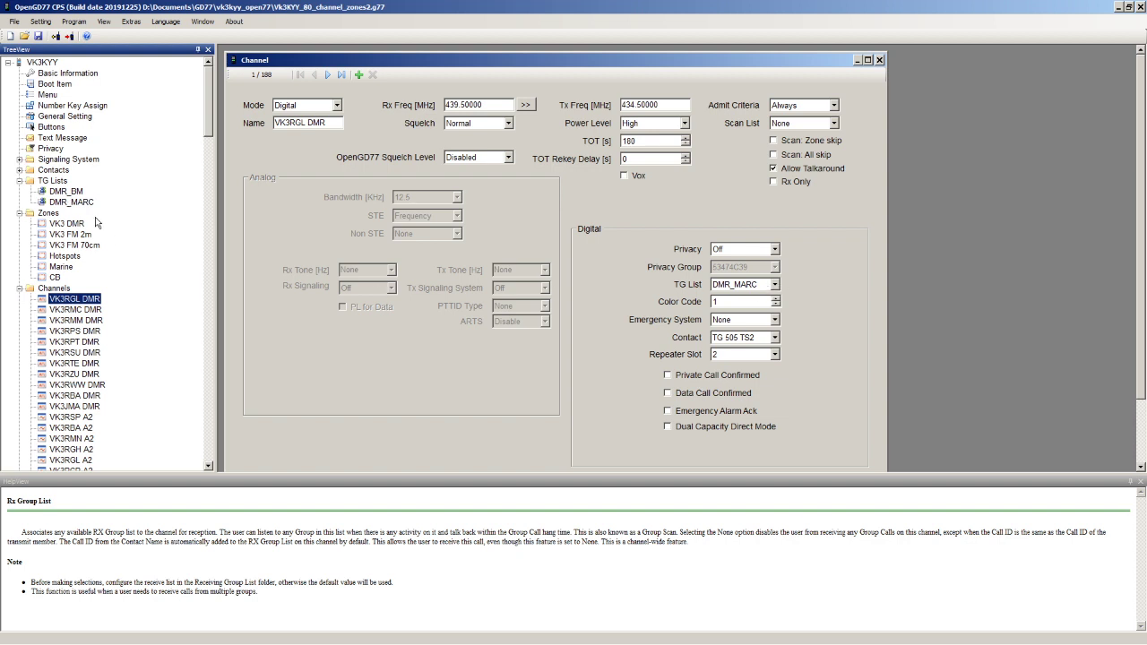
{"action": "double_click", "coordinate": [72, 203]}
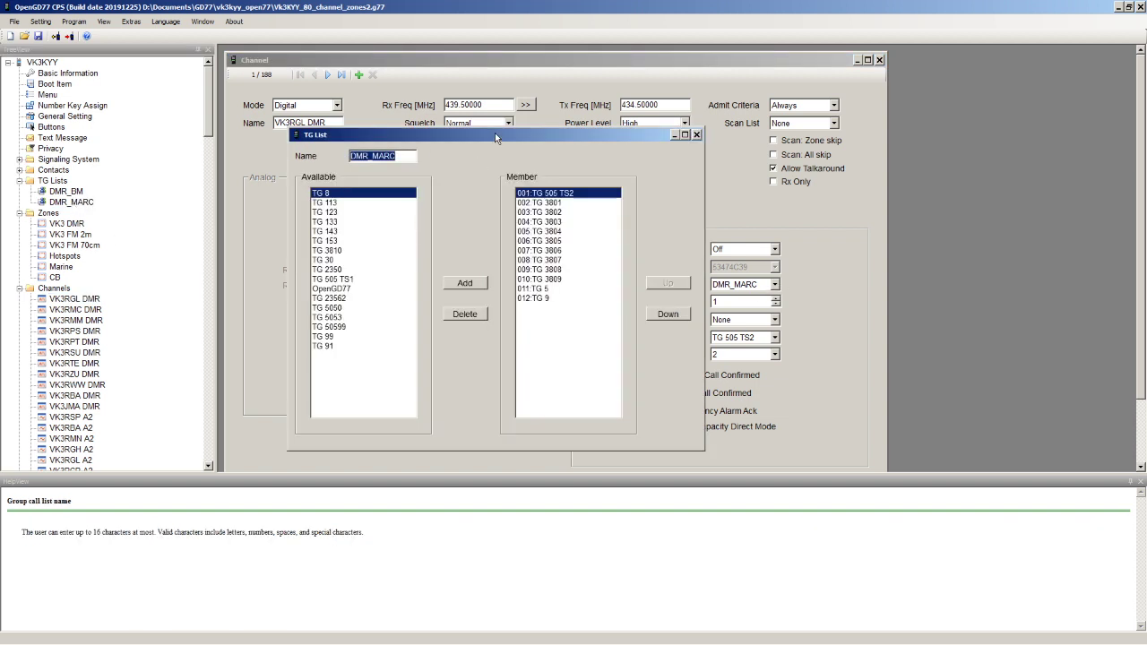
{"action": "left_click_drag", "start_coordinate": [494, 133], "coordinate": [444, 60]}
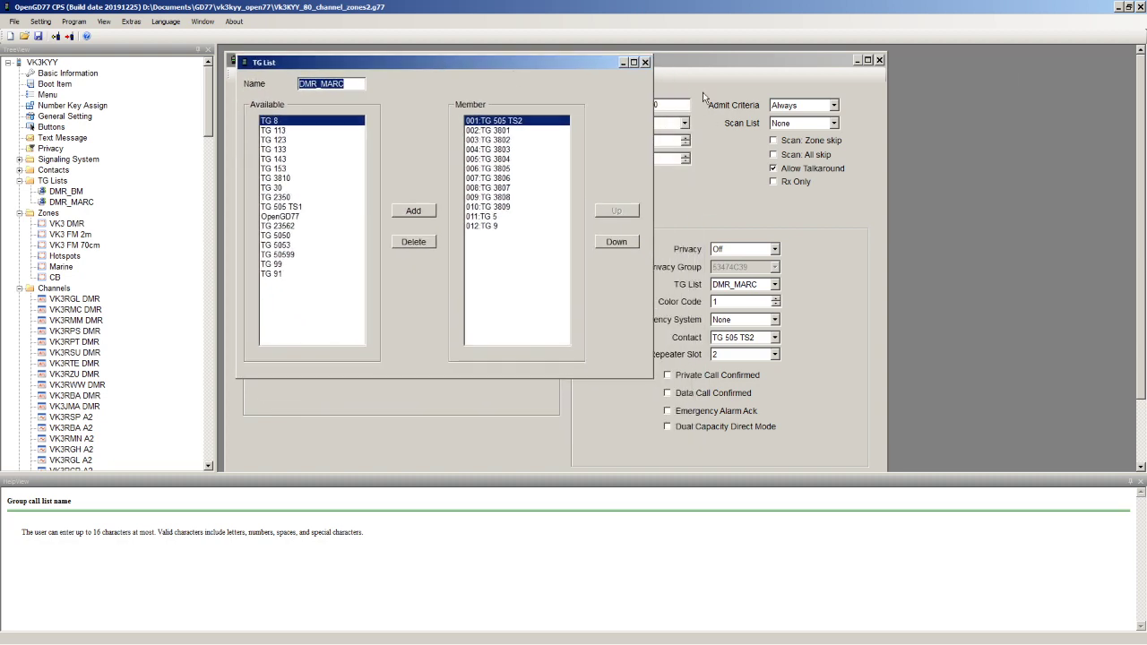
Close the channel window and check the TG 5 and TG 9 members of the DMR_MARC list.
{"action": "left_click", "coordinate": [879, 60]}
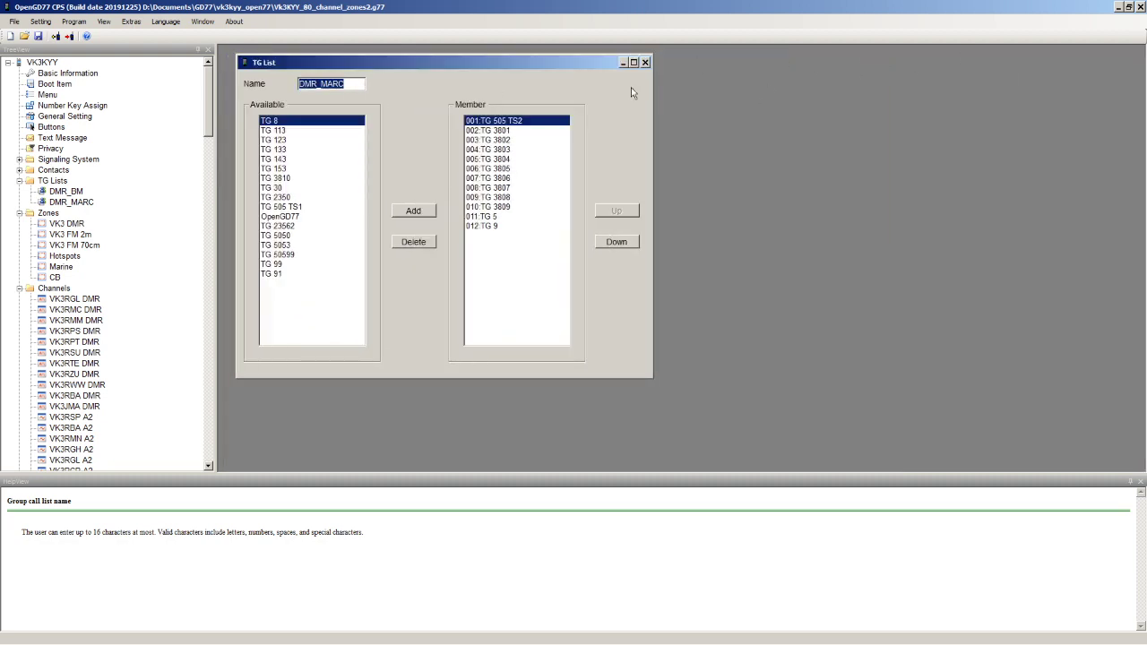
{"action": "left_click_drag", "start_coordinate": [455, 67], "coordinate": [488, 77]}
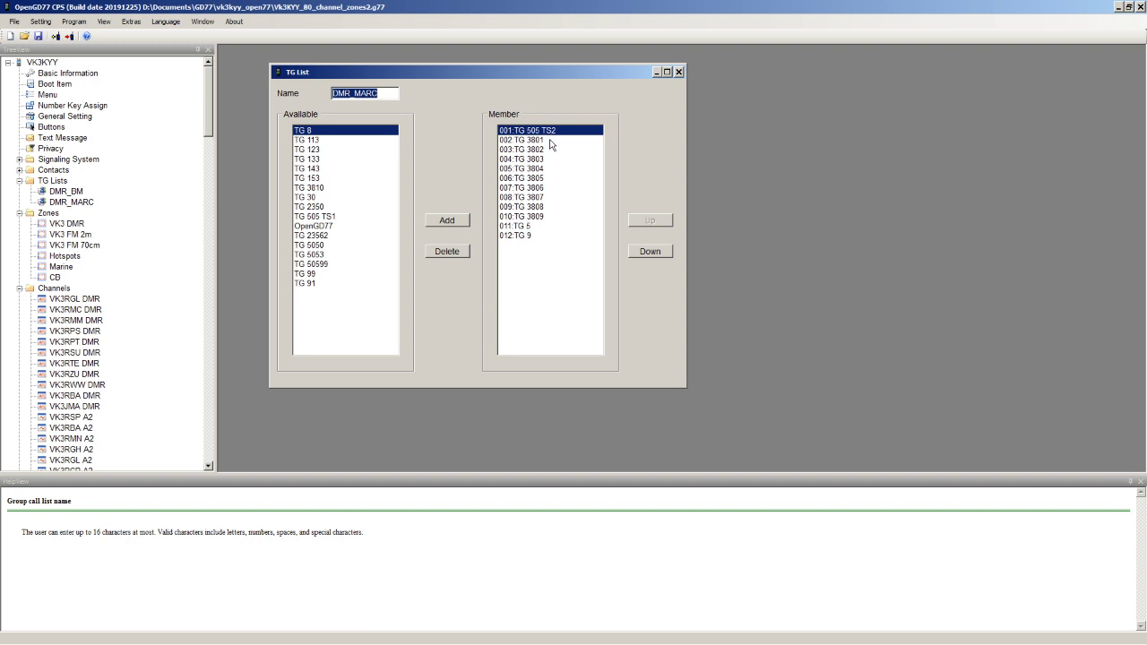
{"action": "left_click", "coordinate": [522, 227]}
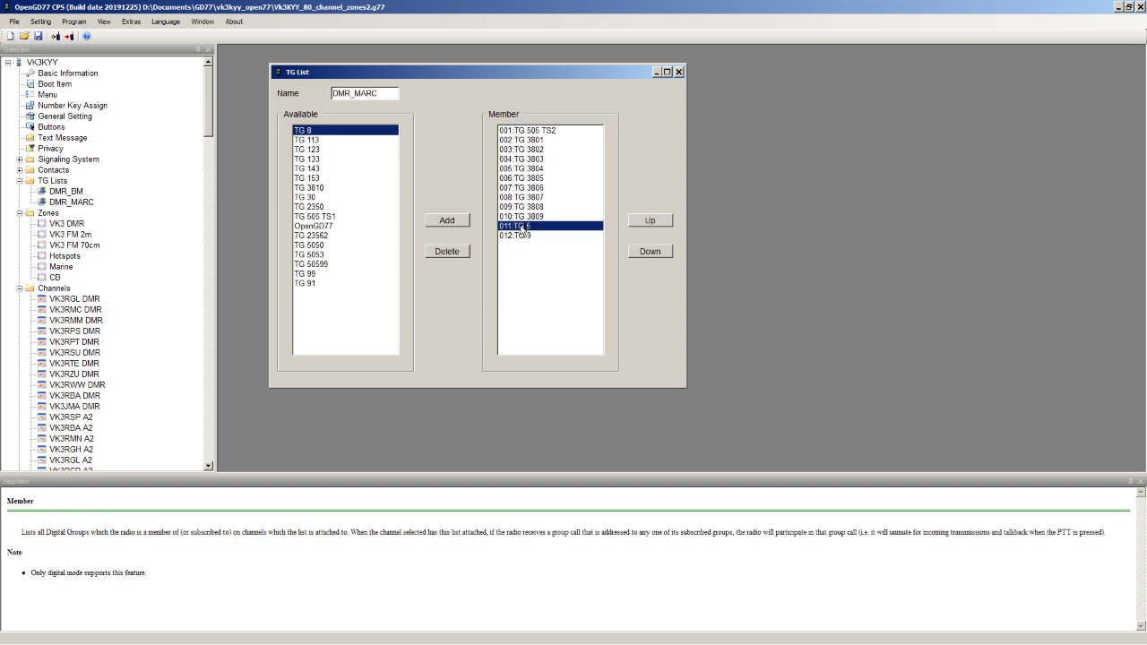
{"action": "left_click", "coordinate": [523, 235]}
{"action": "left_click", "coordinate": [524, 227]}
Go through the DMR_MARC list's members one by one from TG 505 TS2 to TG 3807.
{"action": "left_click", "coordinate": [550, 132]}
{"action": "left_click", "coordinate": [551, 140]}
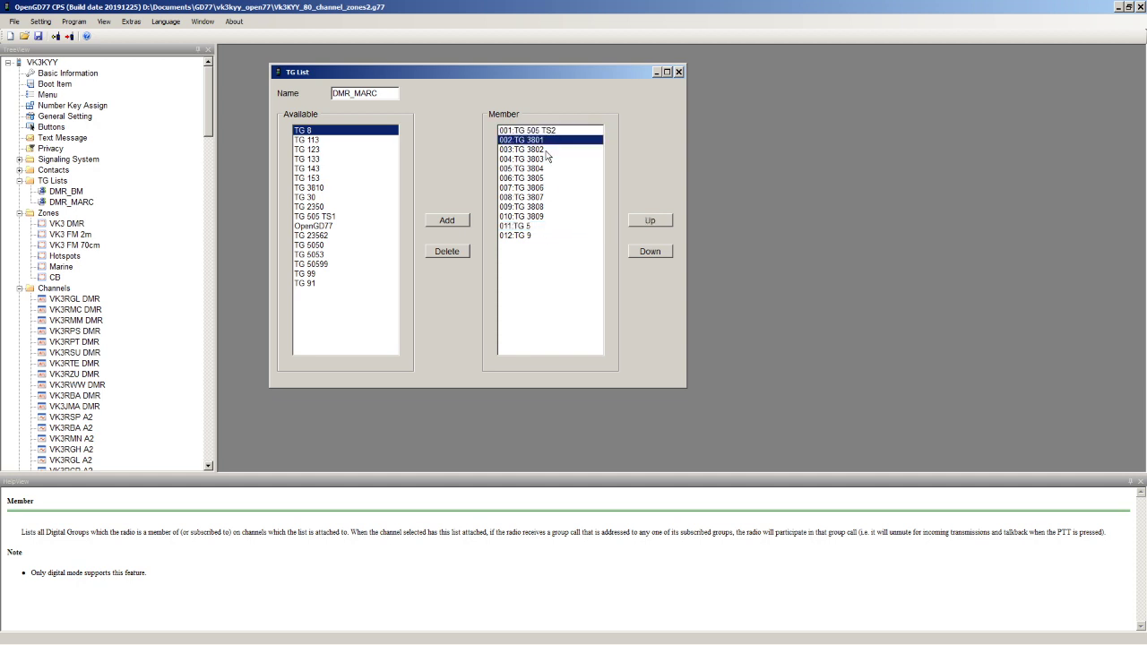
{"action": "left_click", "coordinate": [547, 150]}
{"action": "left_click", "coordinate": [544, 158]}
{"action": "left_click", "coordinate": [546, 168]}
{"action": "left_click", "coordinate": [547, 177]}
{"action": "left_click", "coordinate": [548, 187]}
{"action": "left_click", "coordinate": [548, 197]}
Reopen the VK3RGL DMR channel and expand the Digital Contacts in the codeplug tree.
{"action": "double_click", "coordinate": [80, 299]}
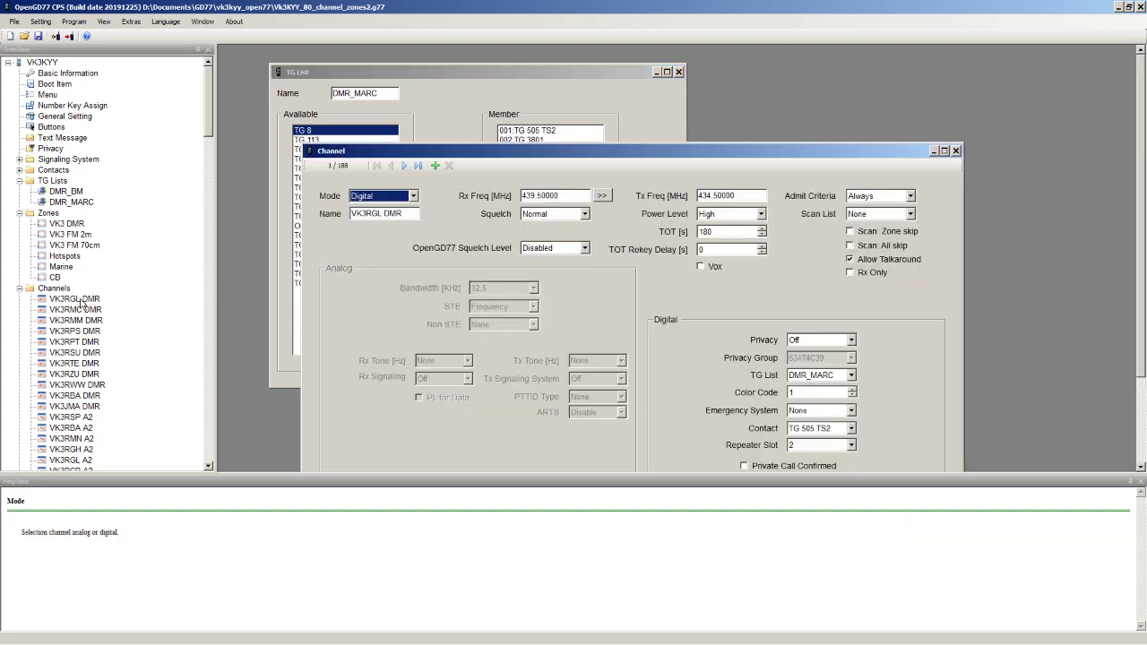
{"action": "left_click_drag", "start_coordinate": [772, 154], "coordinate": [697, 62]}
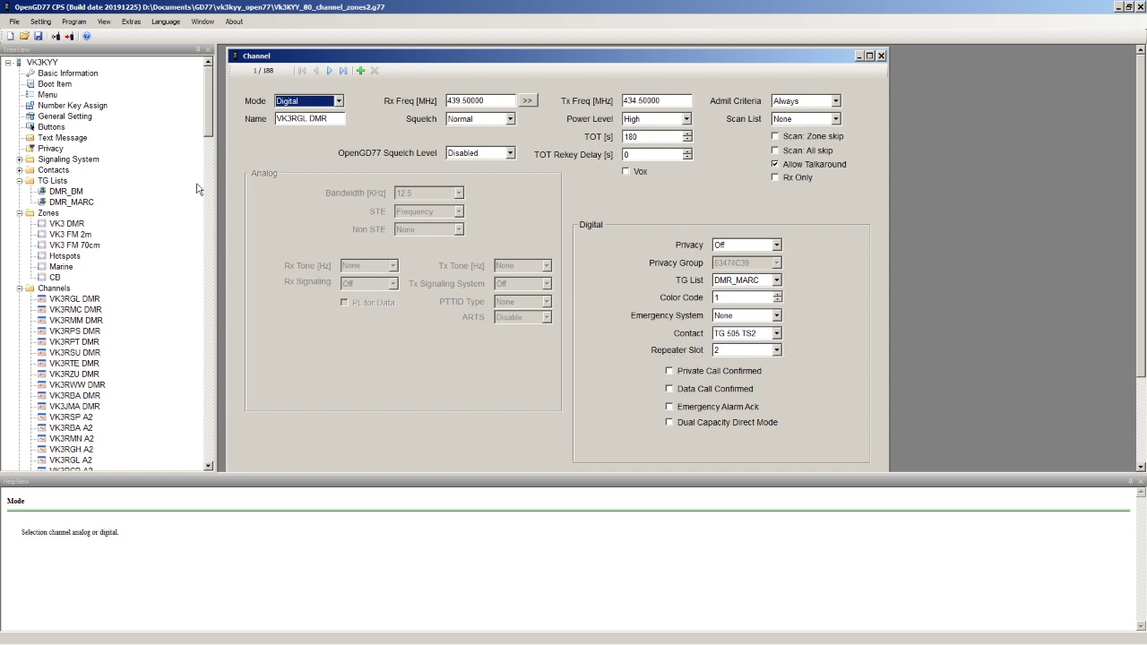
{"action": "left_click", "coordinate": [19, 169]}
{"action": "left_click", "coordinate": [31, 191]}
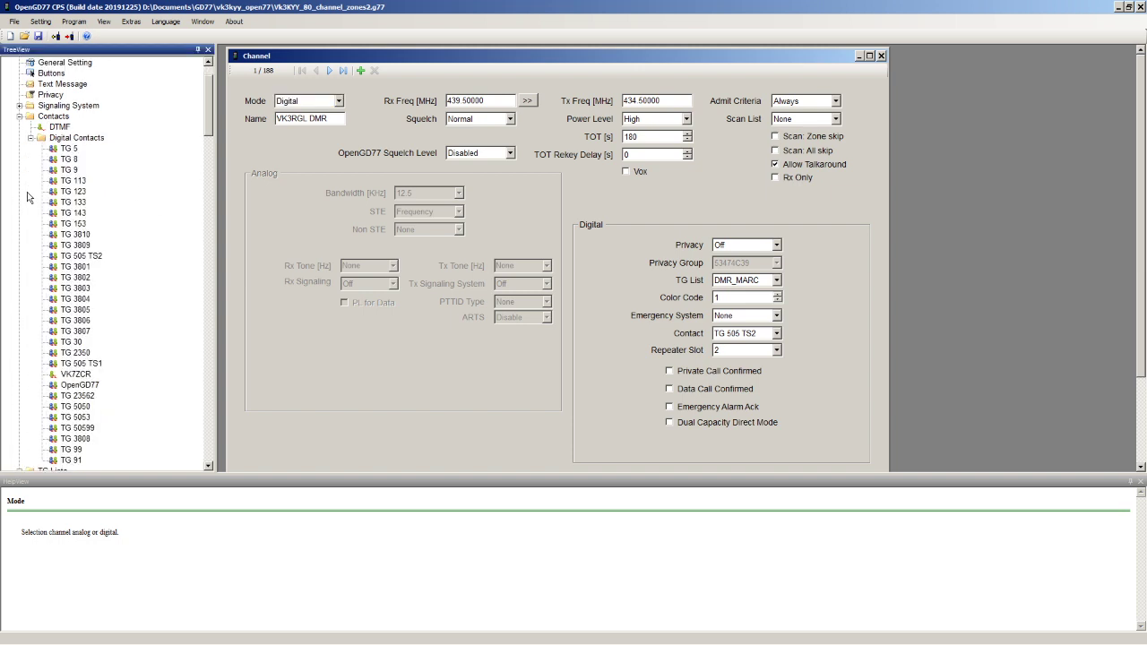
{"action": "scroll", "coordinate": [208, 130], "scroll_direction": "up", "scroll_amount": 2}
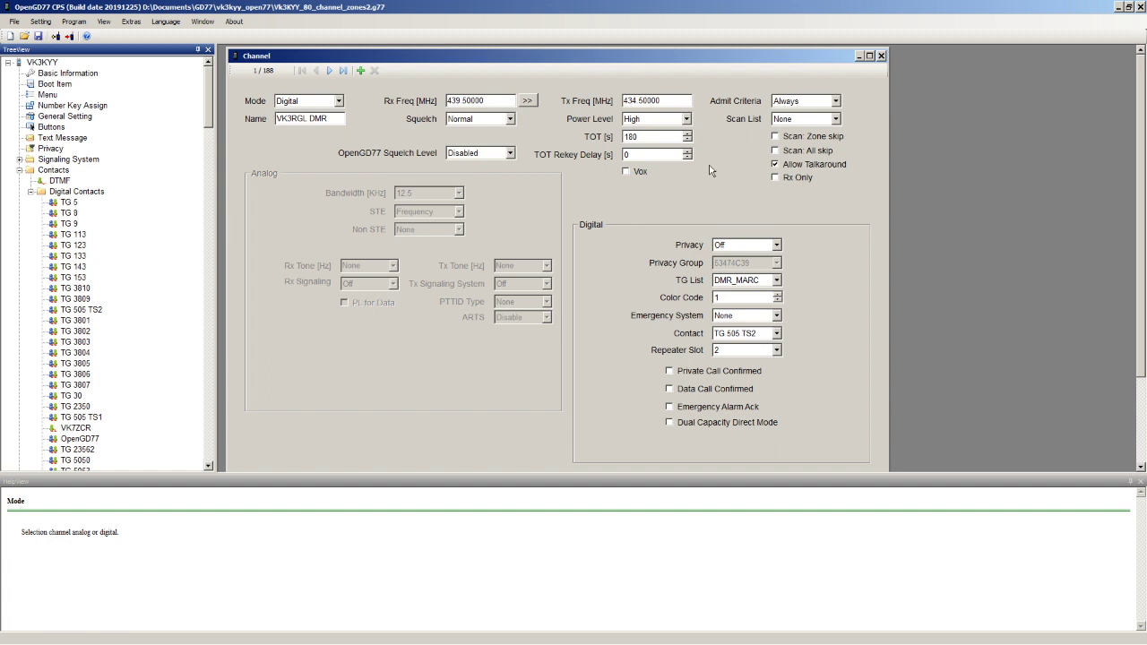
Open the TG 5 digital contact, close the TG List window, and examine the contact's Repeater Slot under Channel TS override.
{"action": "double_click", "coordinate": [72, 204]}
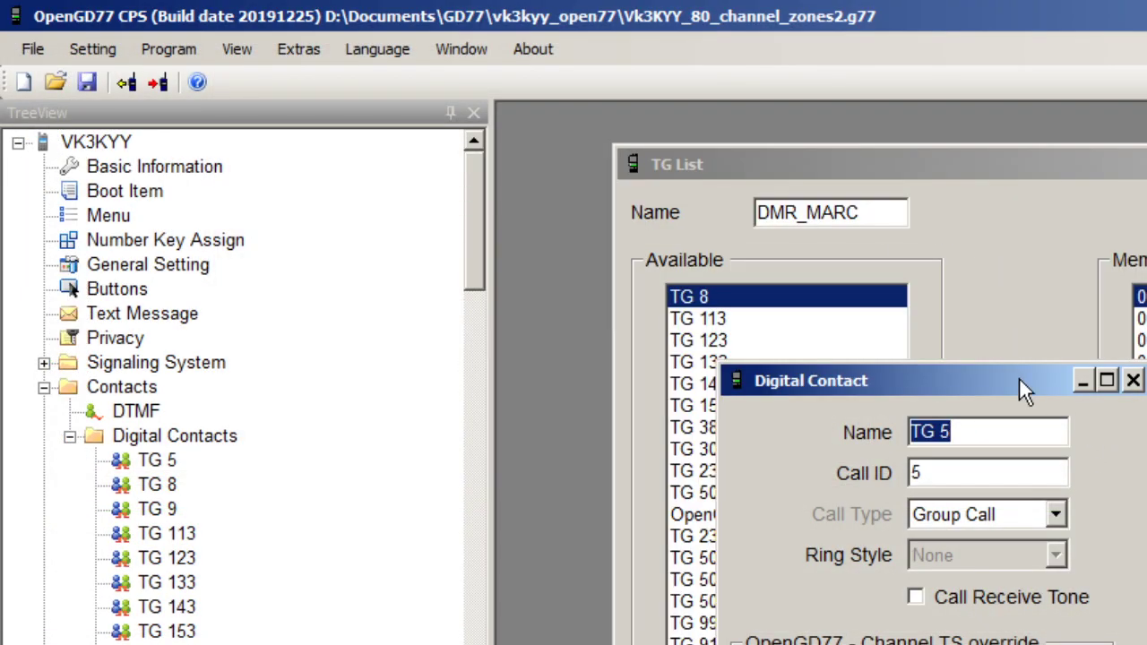
{"action": "left_click_drag", "start_coordinate": [1016, 389], "coordinate": [824, 166]}
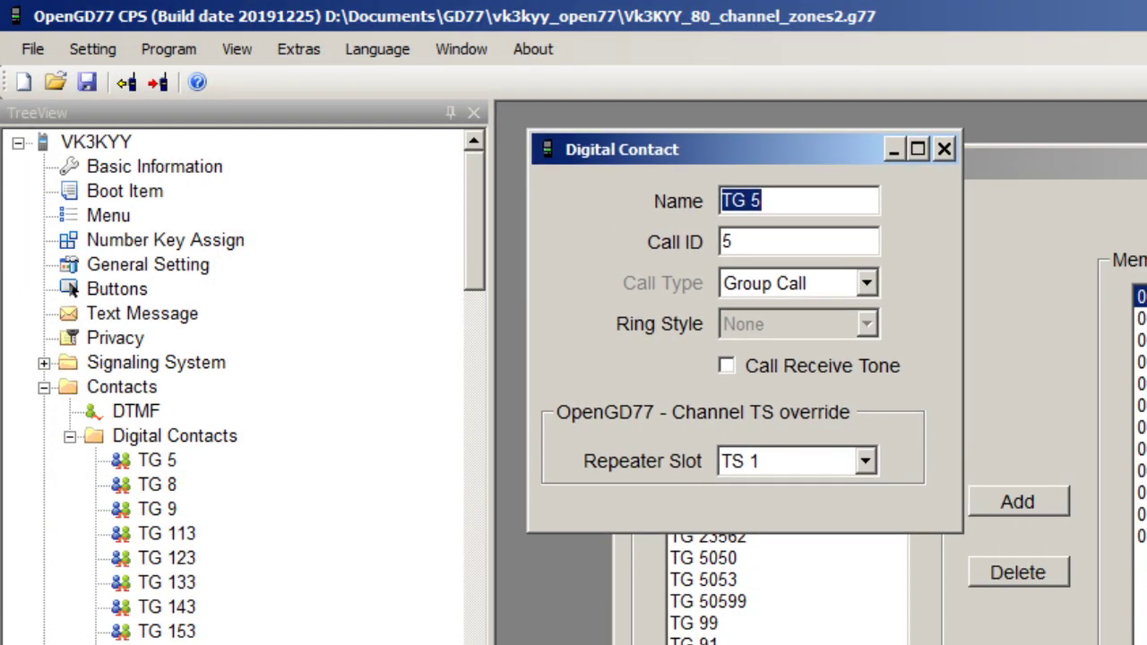
{"action": "left_click", "coordinate": [1138, 162]}
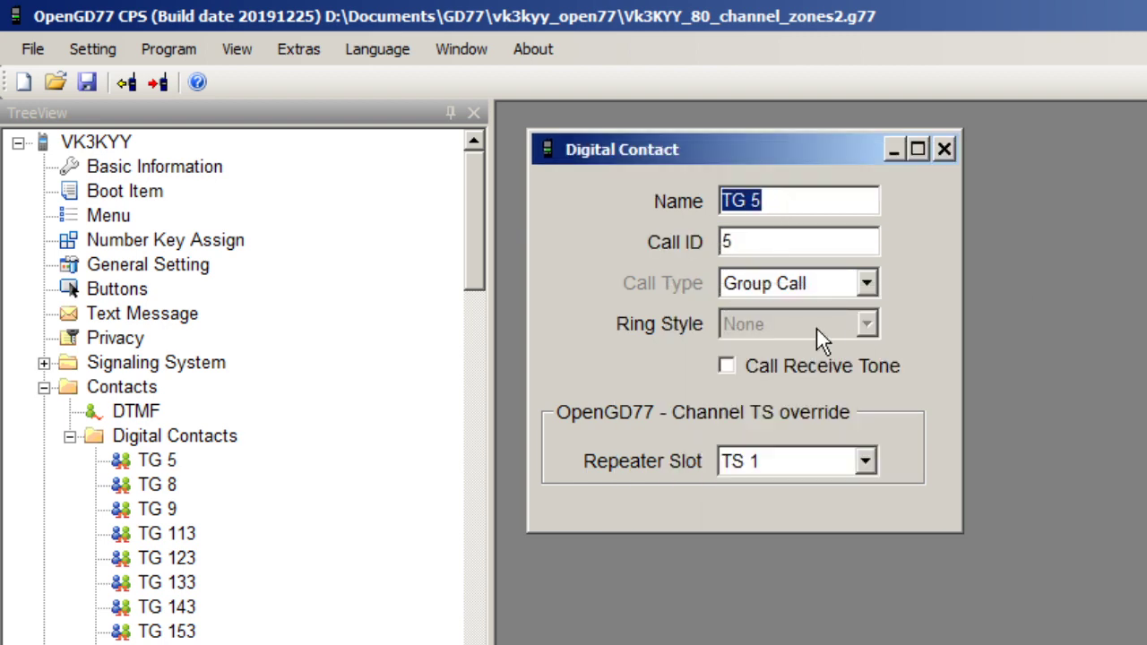
{"action": "mouse_move", "coordinate": [810, 159]}
{"action": "left_mouse_down"}
{"action": "mouse_move", "coordinate": [803, 185]}
{"action": "mouse_move", "coordinate": [808, 151]}
{"action": "left_mouse_up"}
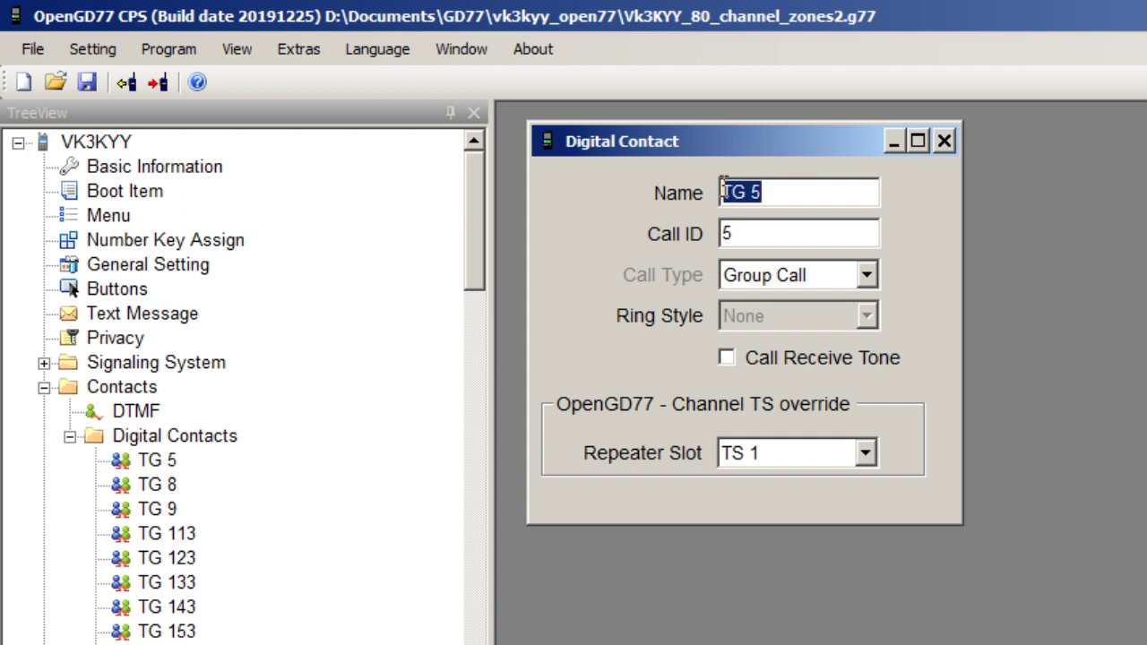
{"action": "key", "text": "Tab"}
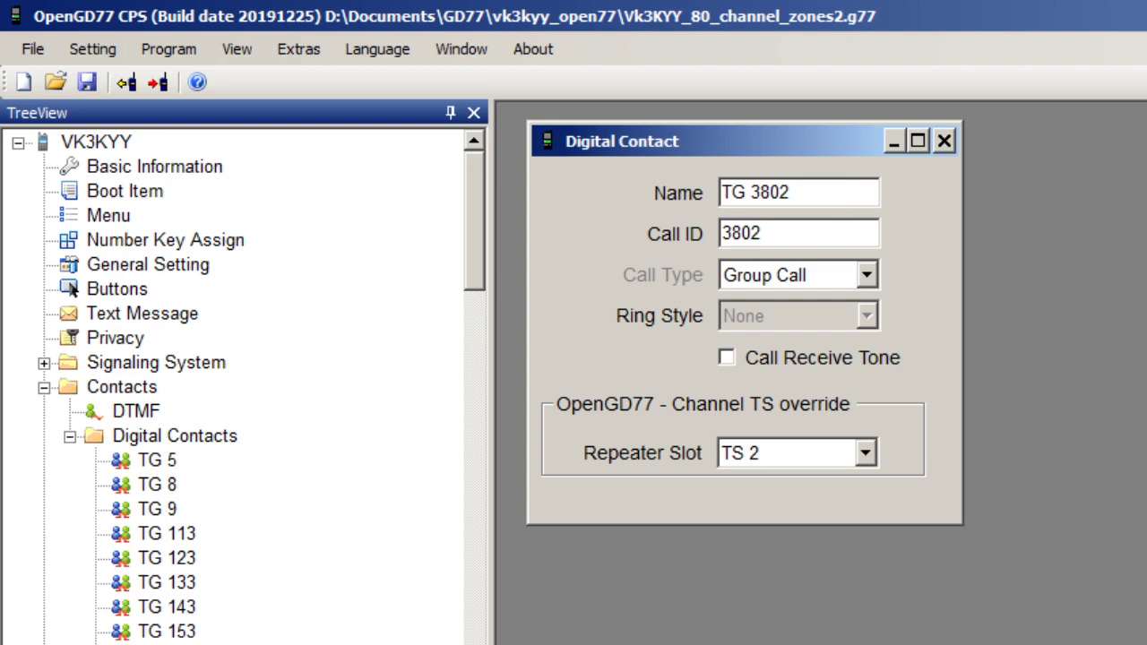
Compare the Repeater Slot override of the TG 9, TG 5, TG 8, TG 3809 and TG 3810 contacts.
{"action": "left_click", "coordinate": [154, 510]}
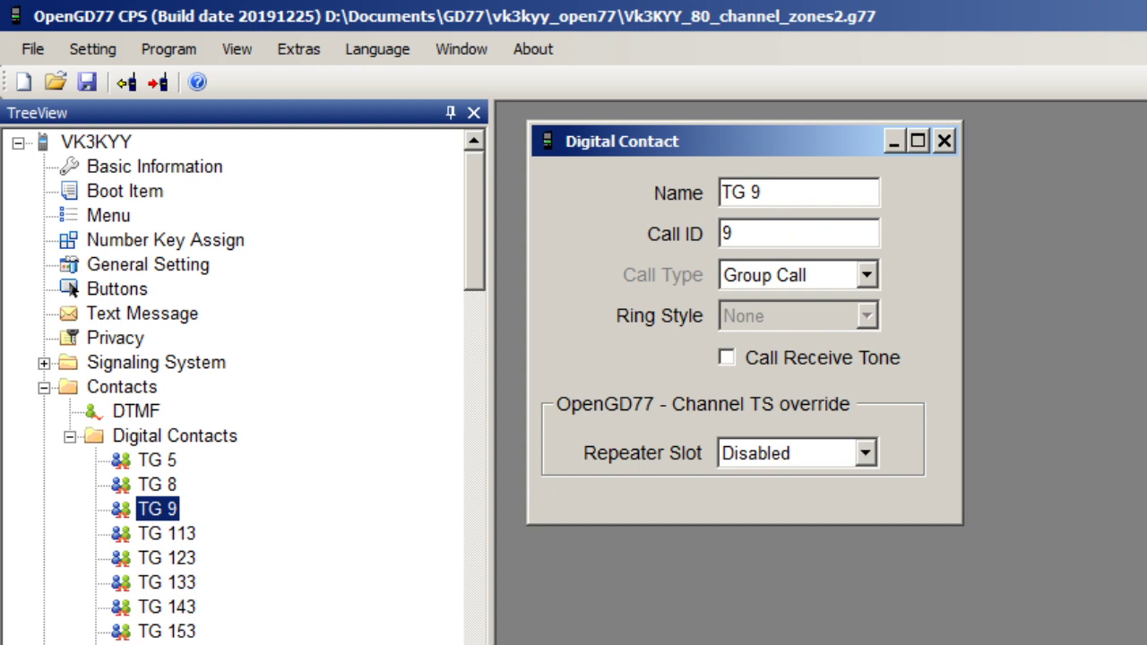
{"action": "left_click", "coordinate": [170, 459]}
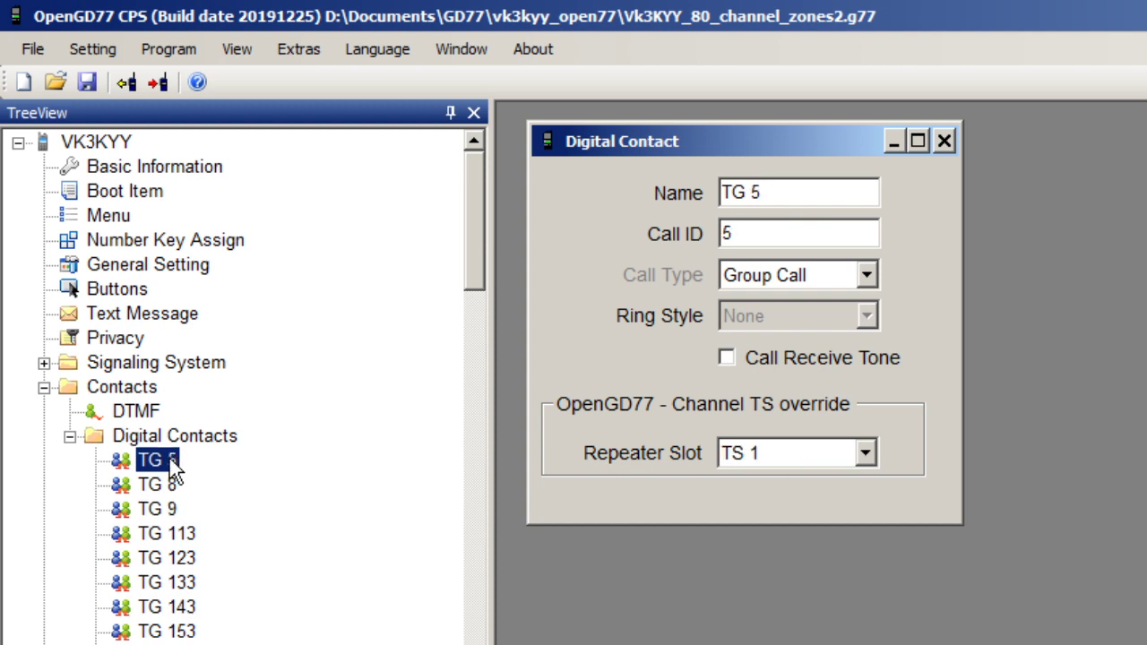
{"action": "left_click", "coordinate": [168, 482]}
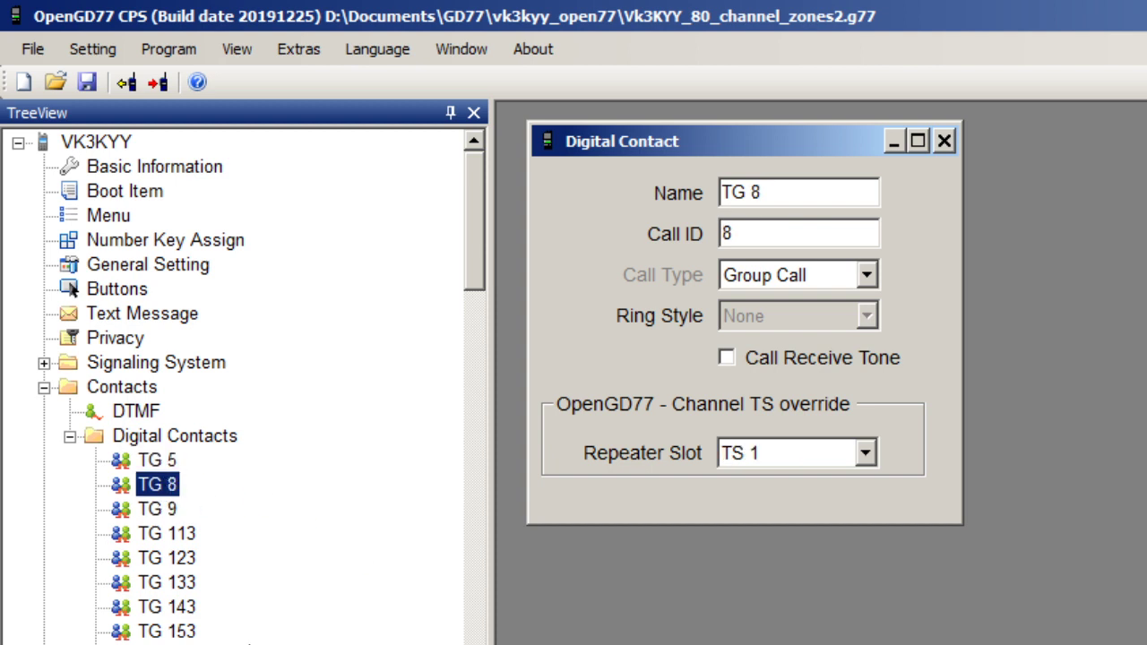
{"action": "left_click", "coordinate": [166, 644]}
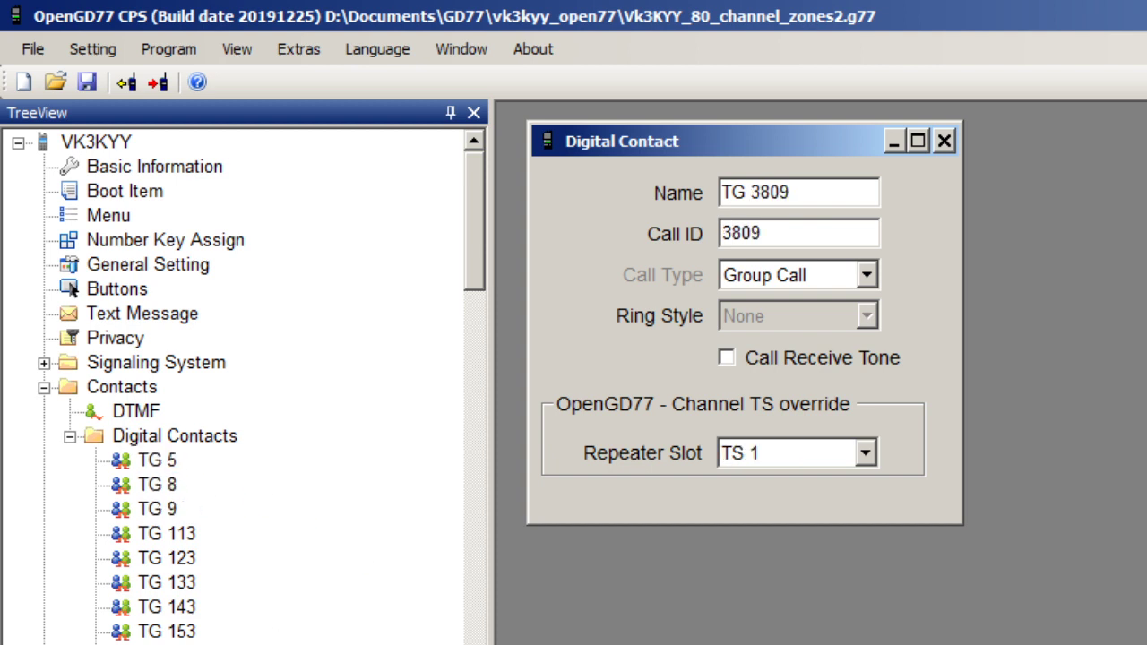
{"action": "left_click", "coordinate": [166, 644]}
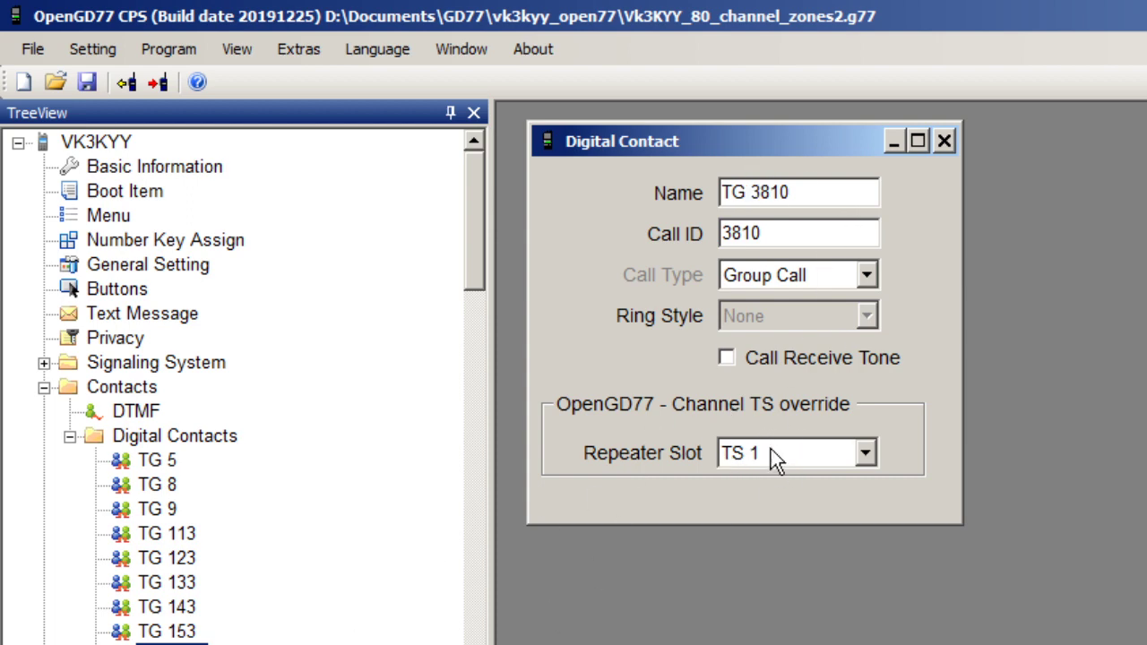
Step through the TG 3801 to TG 3807 contacts and back to check each one's Repeater Slot override.
{"action": "key", "text": "Down"}
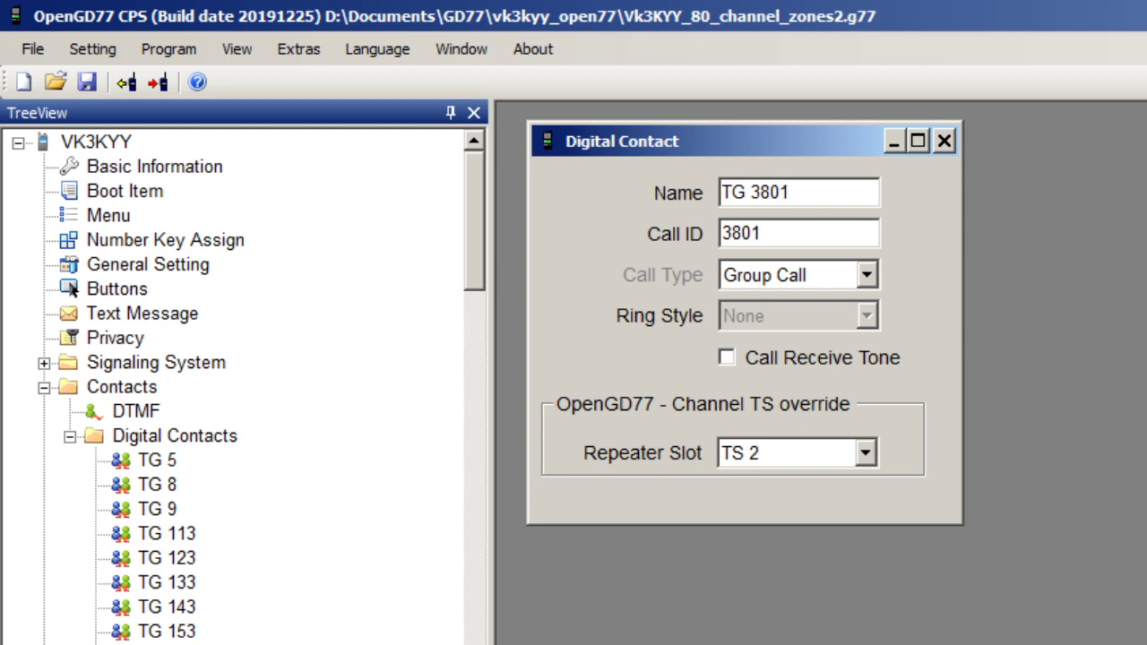
{"action": "key", "text": "Down"}
{"action": "key", "text": "Down"}
{"action": "key", "text": "Down"}
{"action": "key", "text": "Down"}
{"action": "key", "text": "Down"}
{"action": "key", "text": "Down"}
{"action": "key", "text": "Up"}
{"action": "key", "text": "Up"}
{"action": "key", "text": "Up"}
{"action": "key", "text": "Up"}
{"action": "key", "text": "Up"}
{"action": "key", "text": "Up"}
Collapse the Digital Contacts and return to the VK3RGL DMR channel's settings.
{"action": "left_click", "coordinate": [70, 436]}
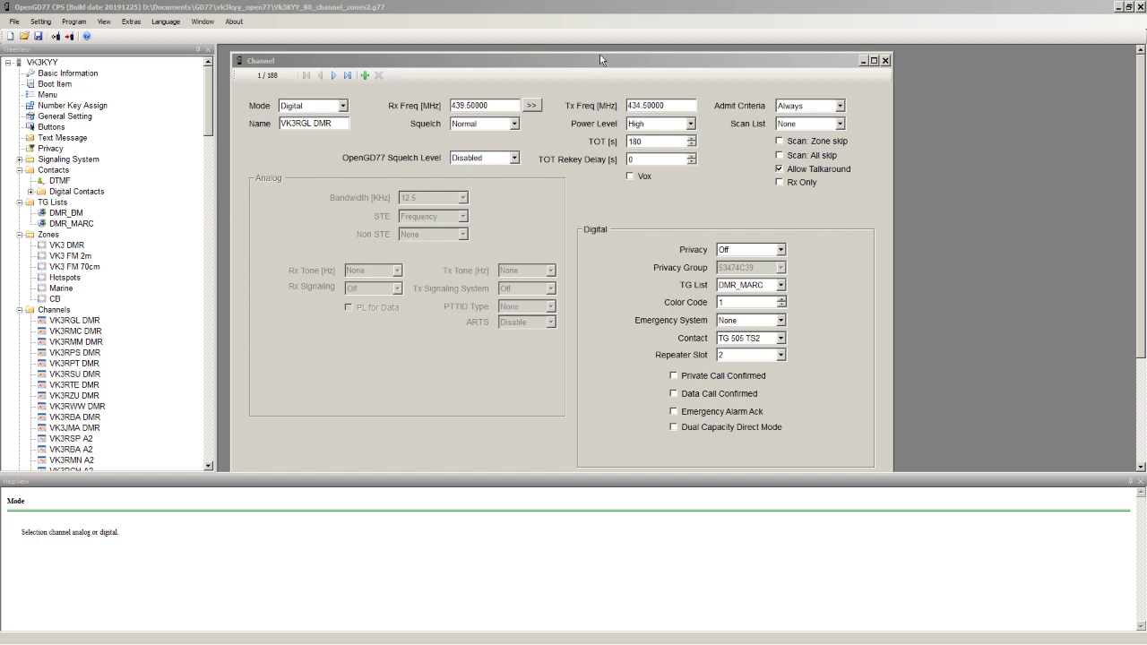
{"action": "left_click_drag", "start_coordinate": [602, 58], "coordinate": [598, 56]}
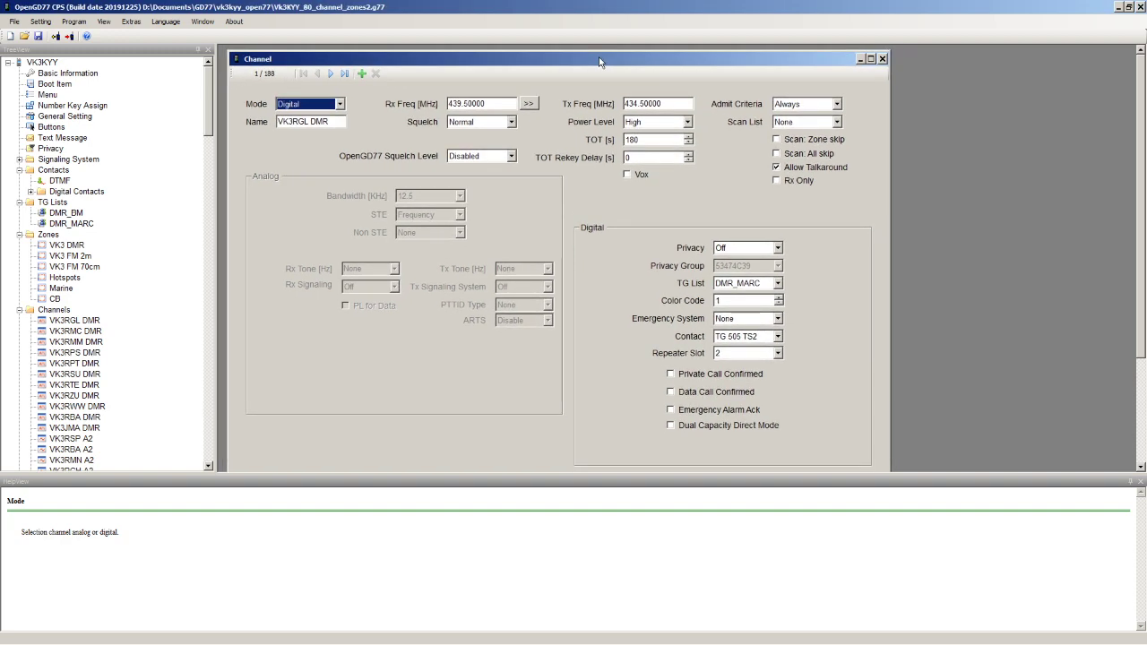